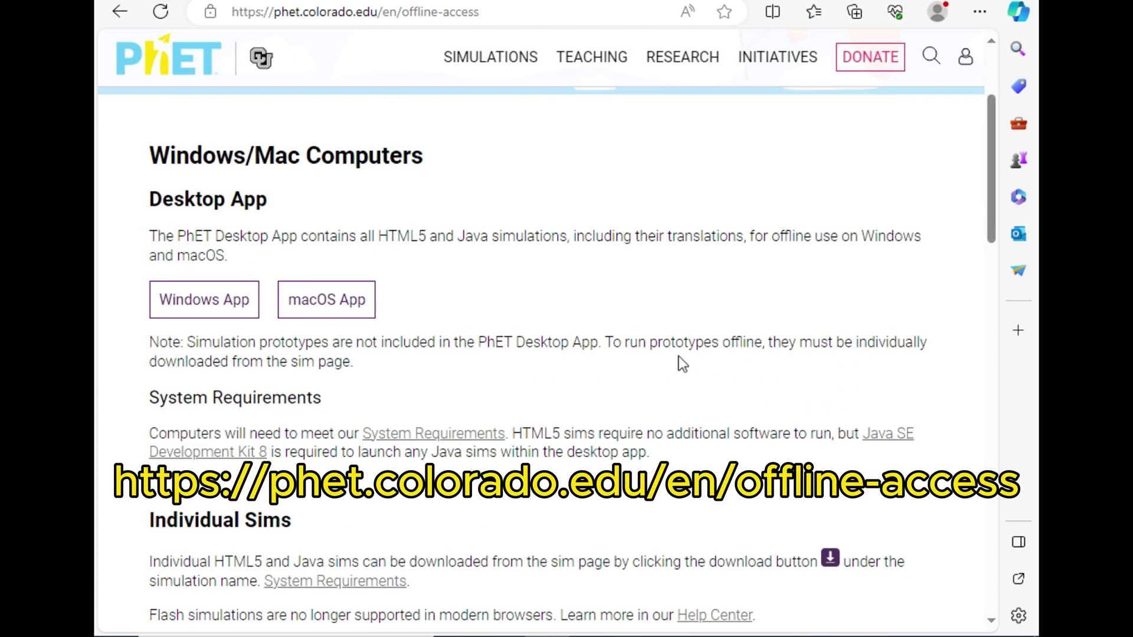
Browse the Physics simulations and play the Sun and Earth model in Gravity and Orbits
scroll(678, 358, down, 5)
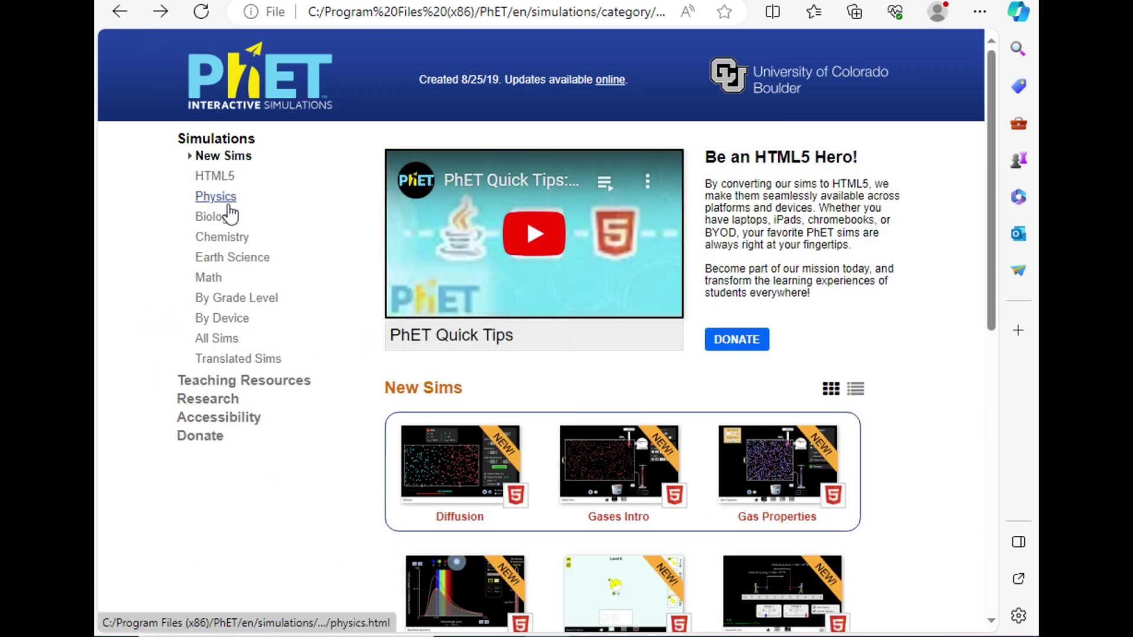
click(220, 197)
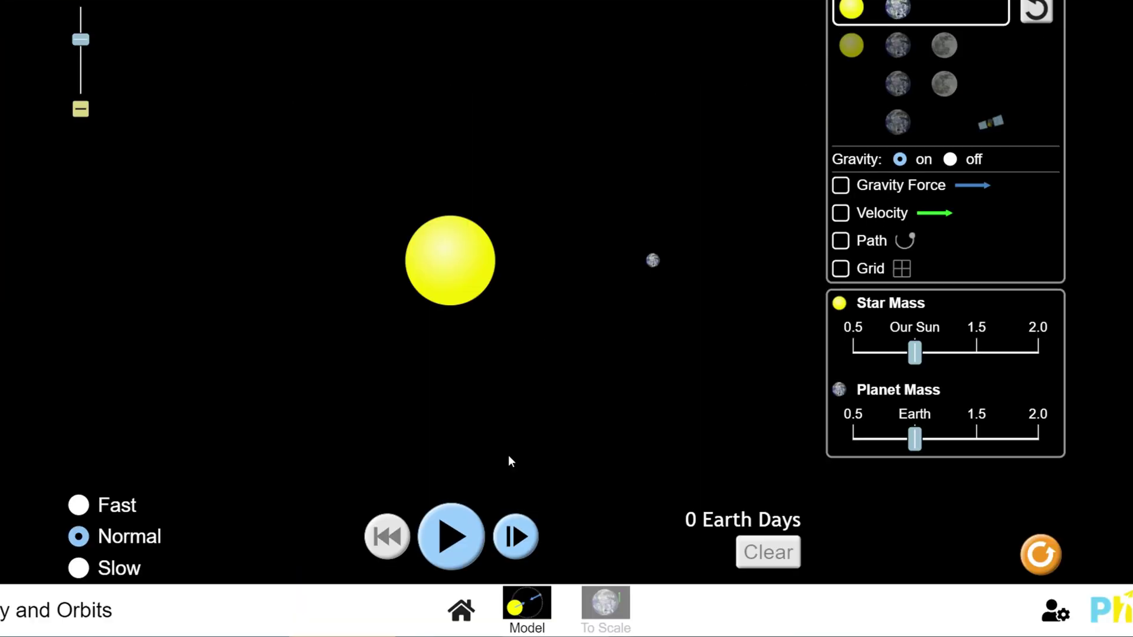
click(482, 544)
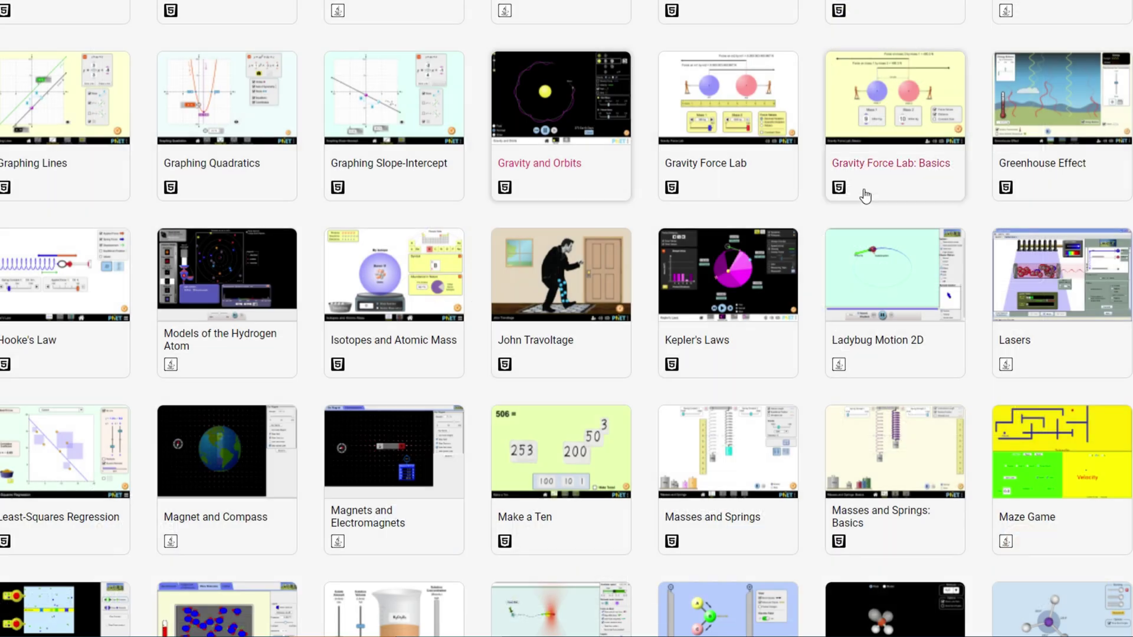
Show the voltmeter in the Faraday's Law simulation and flip the magnet's poles repeatedly
scroll(786, 217, up, 3)
scroll(787, 218, up, 5)
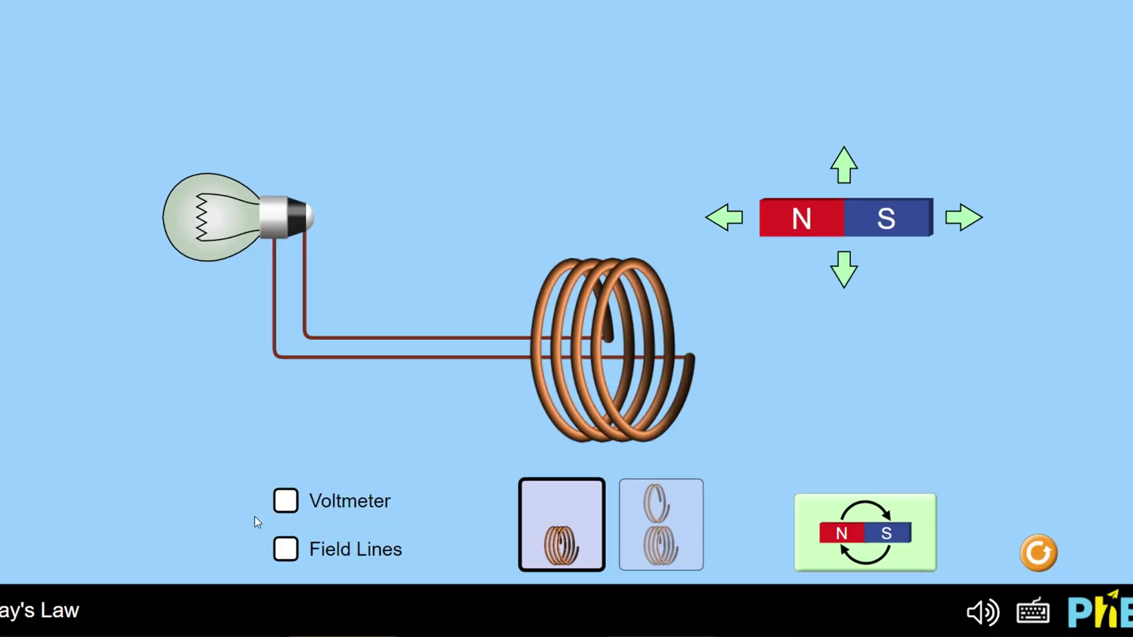
click(327, 472)
click(867, 533)
click(867, 532)
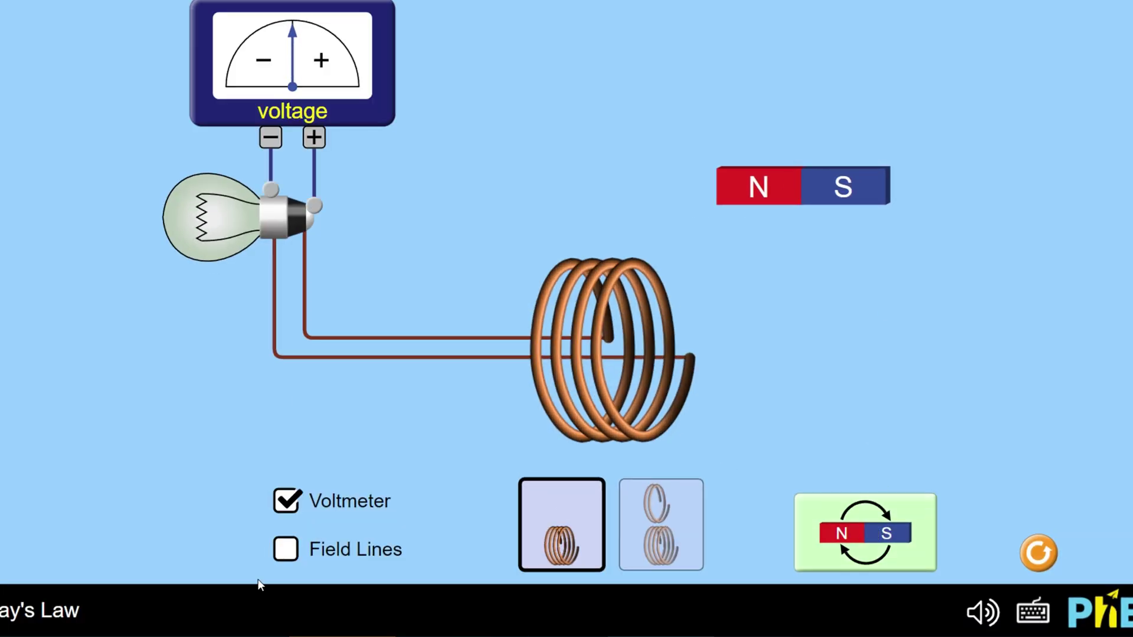
click(858, 546)
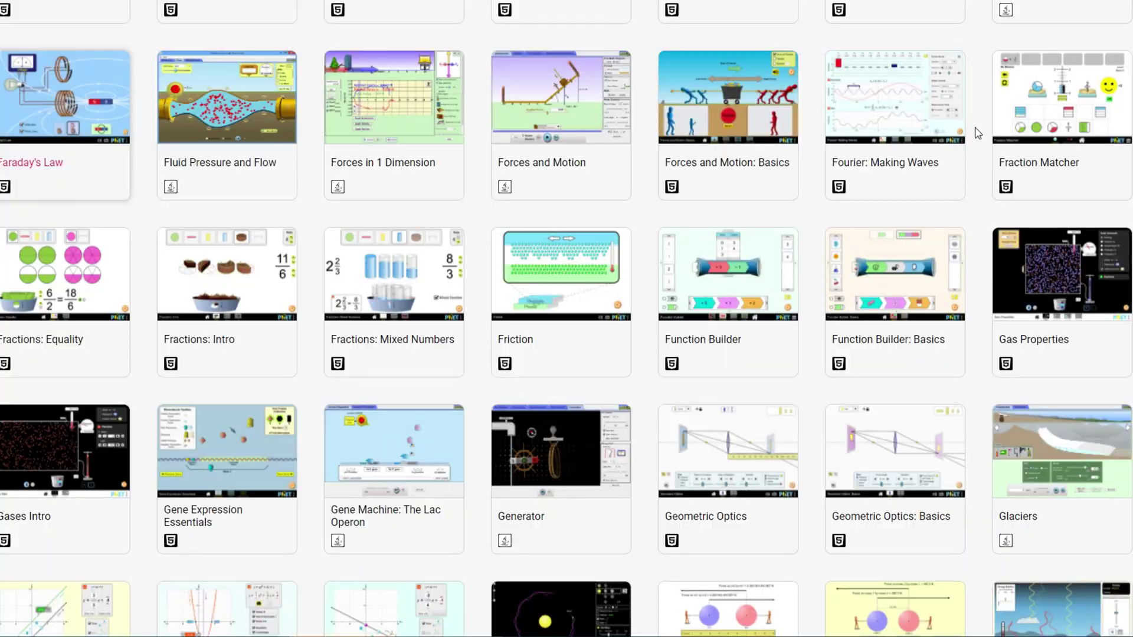
Open Forces and Motion: Basics, place one puller on each side of the rope and start the pull
click(736, 122)
drag(310, 461, 295, 263)
drag(974, 466, 999, 263)
click(549, 440)
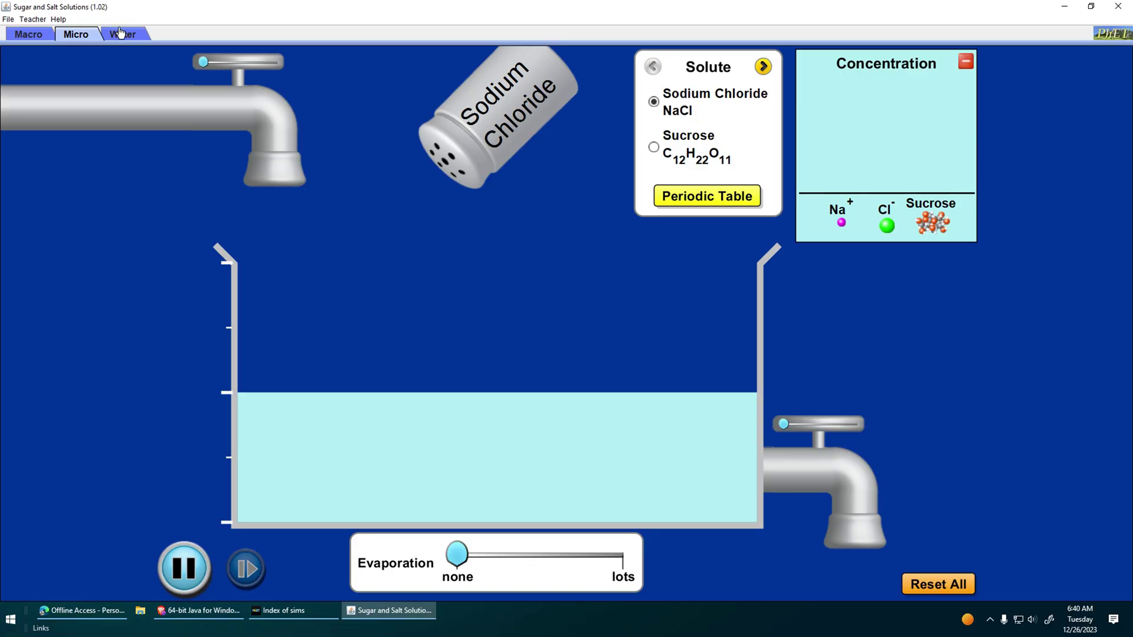
View the Water screen of Sugar and Salt Solutions and browse the offline simulation catalogue
click(120, 34)
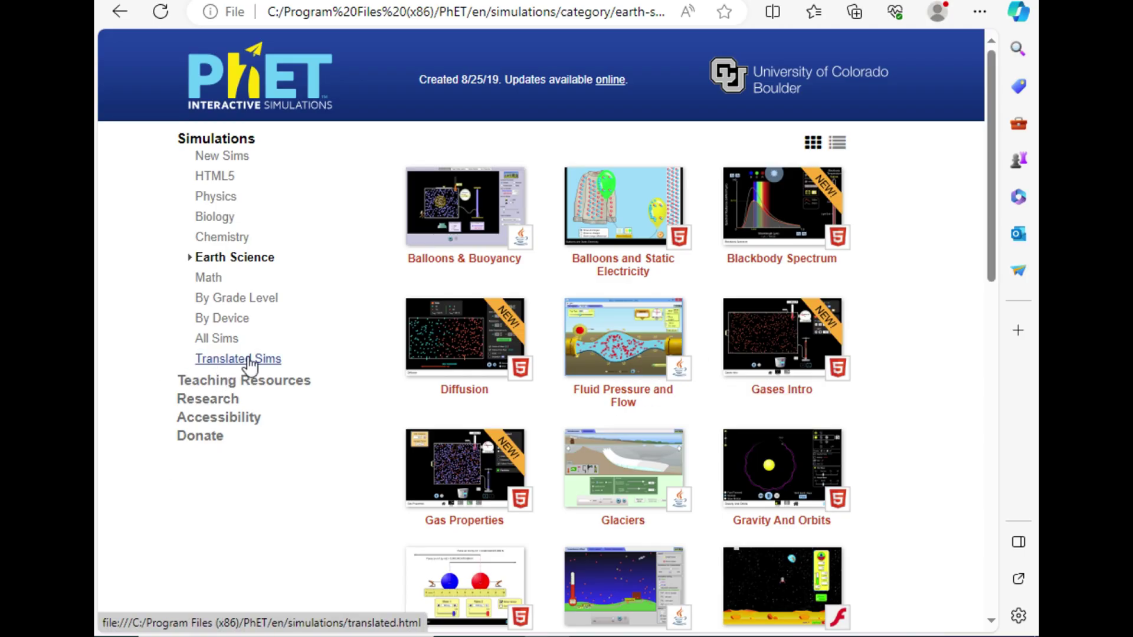
scroll(255, 347, down, 2)
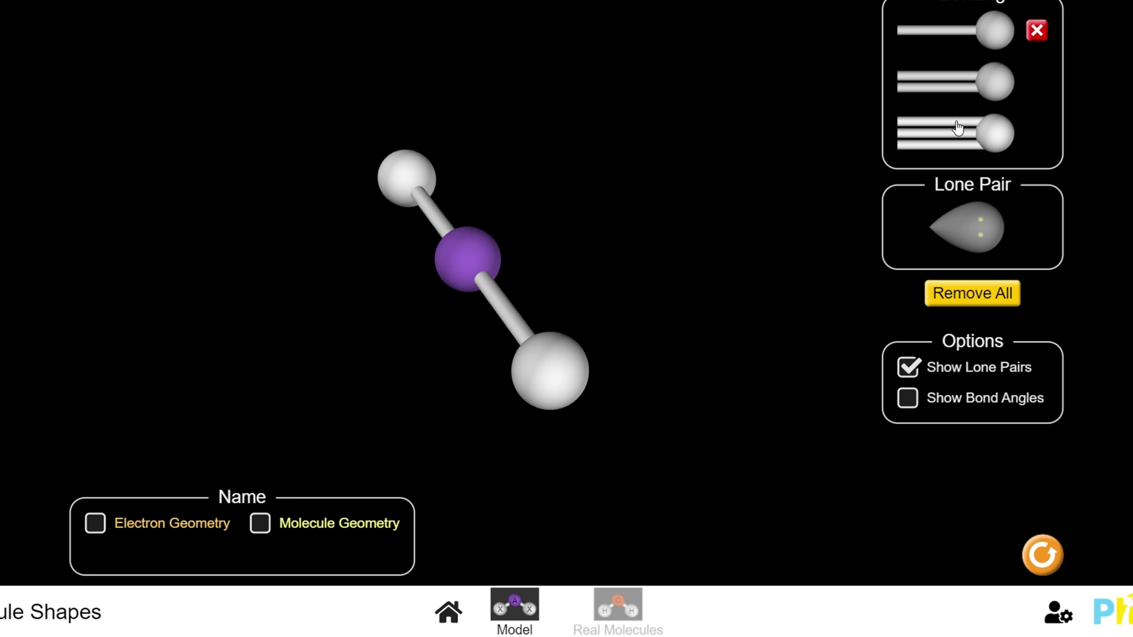
Add a triple-bonded, a double-bonded and a single-bonded atom to the central atom in Molecule Shapes and rotate the model
drag(944, 133, 553, 254)
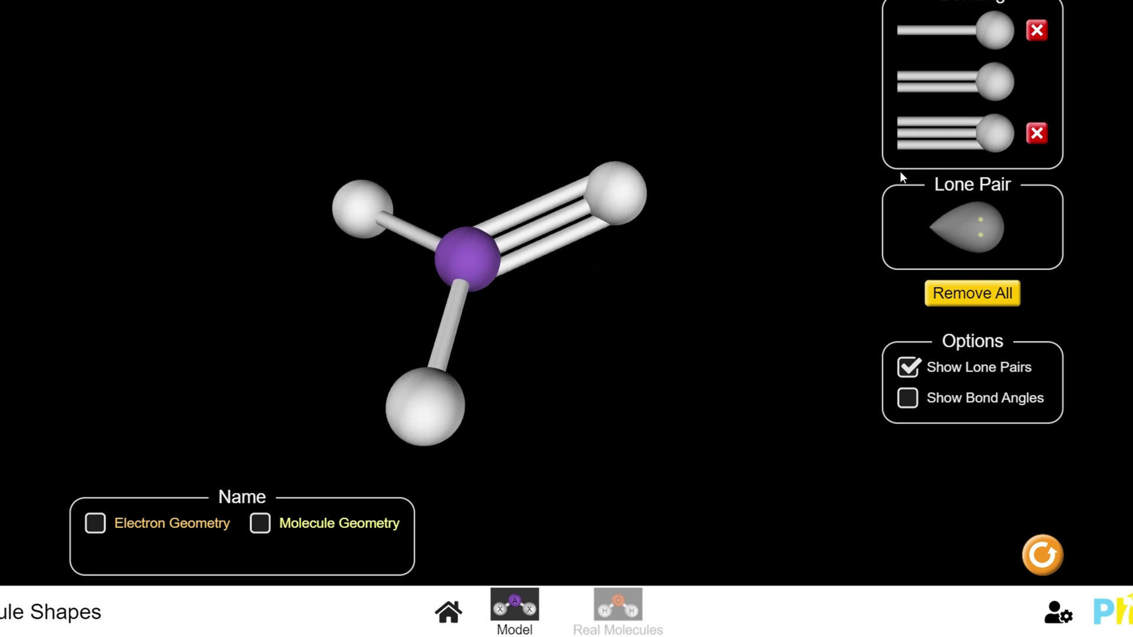
drag(933, 99, 367, 291)
drag(944, 30, 674, 131)
drag(434, 457, 453, 261)
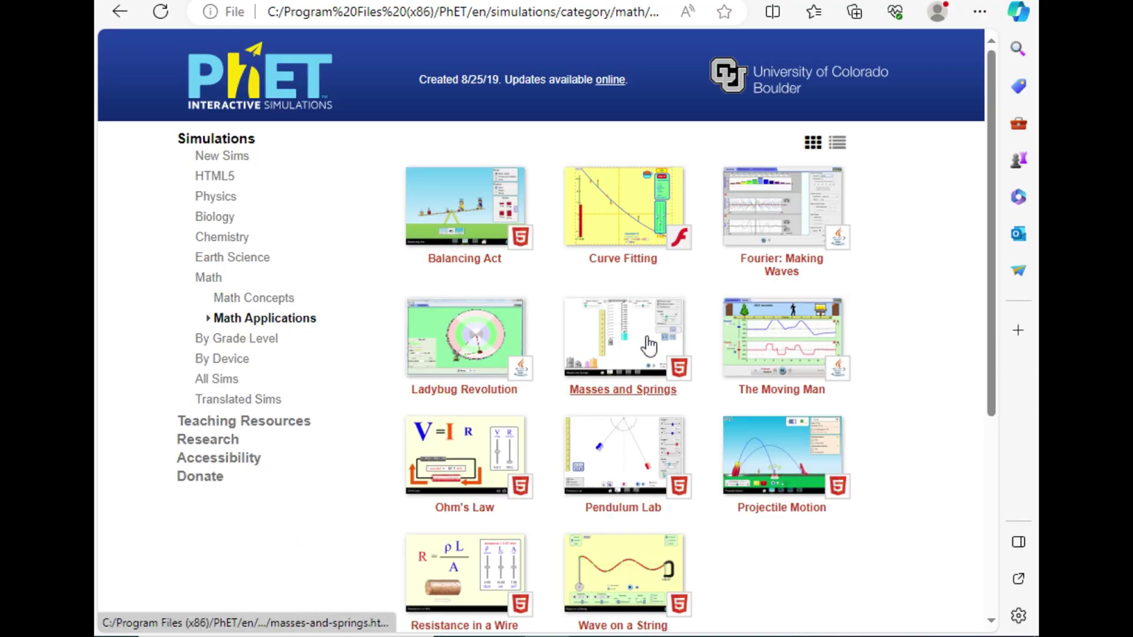
Open Projectile Motion from the Math Applications simulations and launch its Intro screen
scroll(760, 377, down, 2)
click(760, 378)
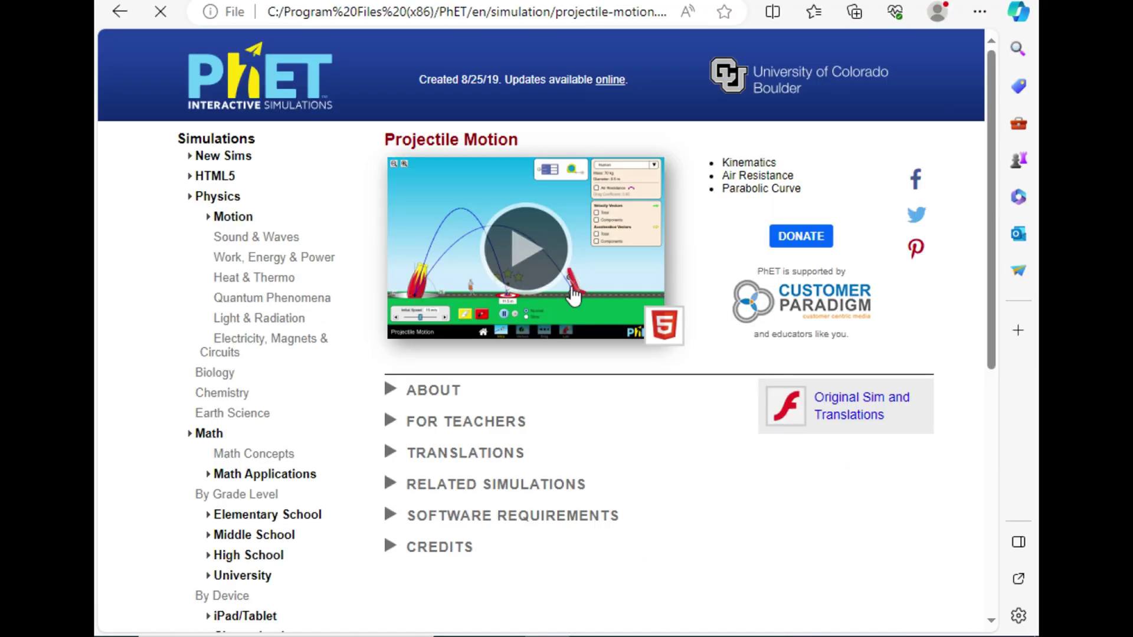
click(524, 245)
click(436, 413)
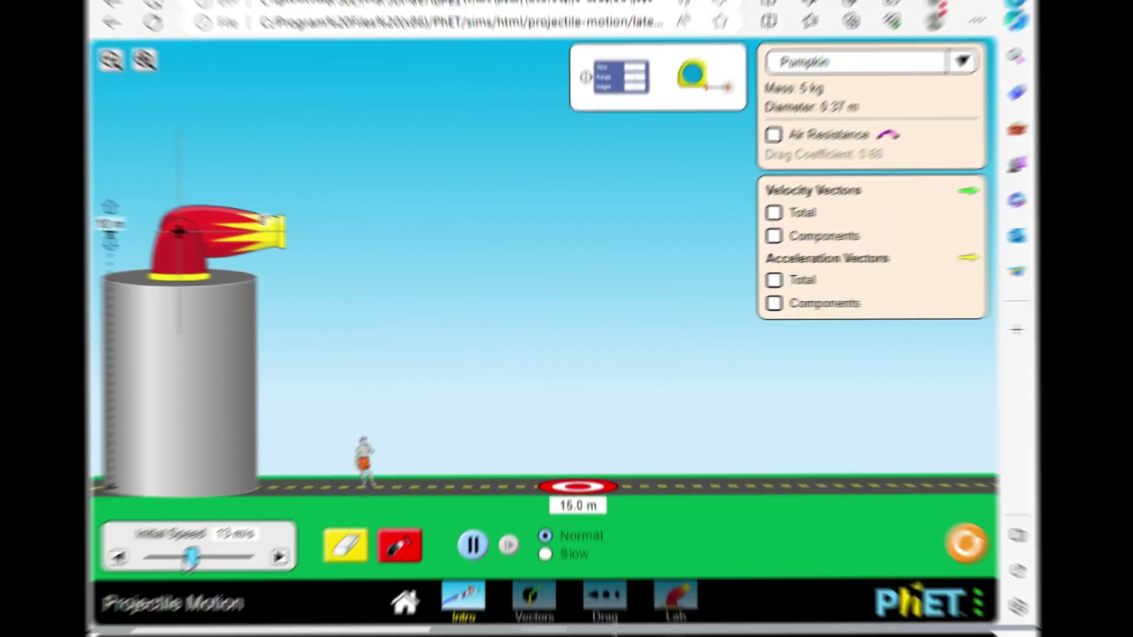
Lower the cannon to 8 m and slightly increase its initial speed
drag(117, 236, 100, 436)
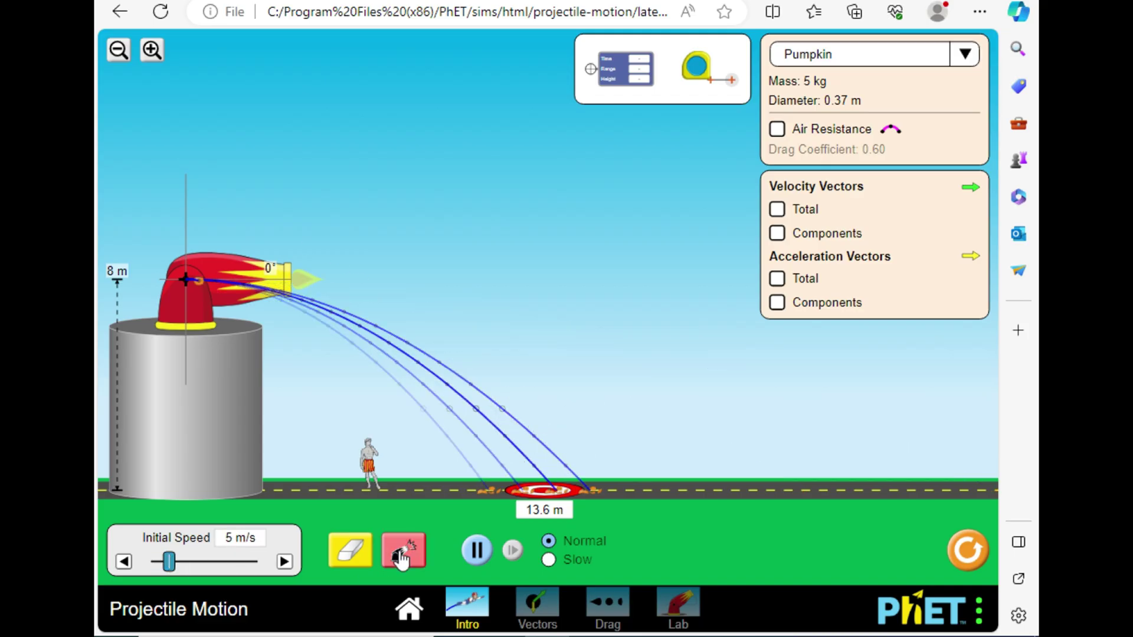
drag(169, 561, 177, 565)
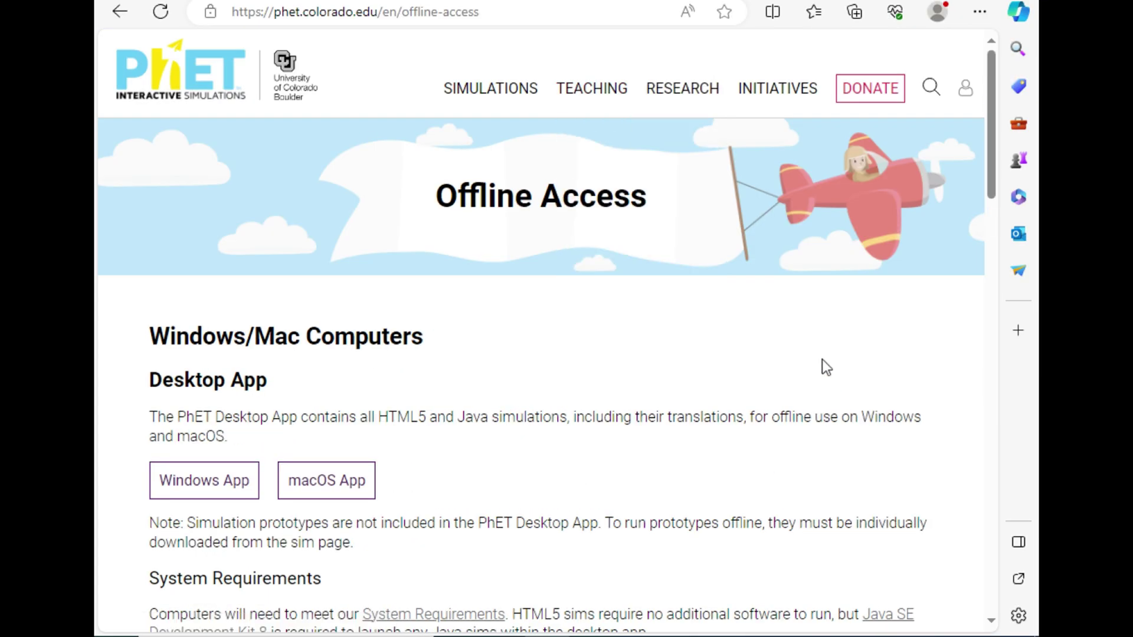
Request the Windows desktop app on the Offline Access page and start registering a new account from the sign-in prompt
scroll(696, 357, down, 3)
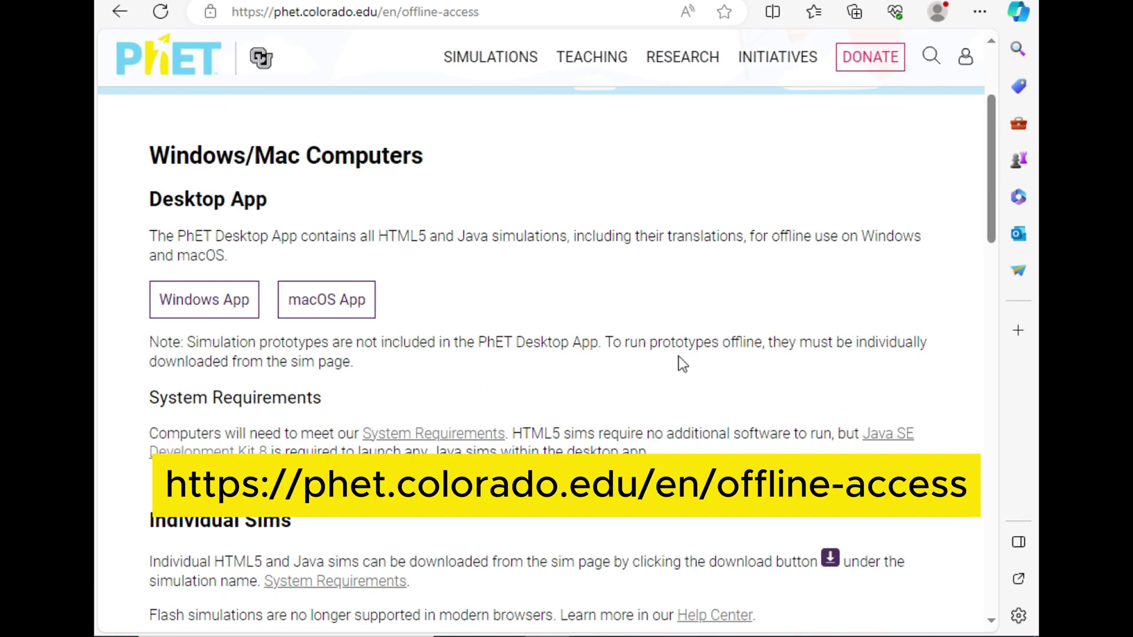
scroll(678, 362, down, 5)
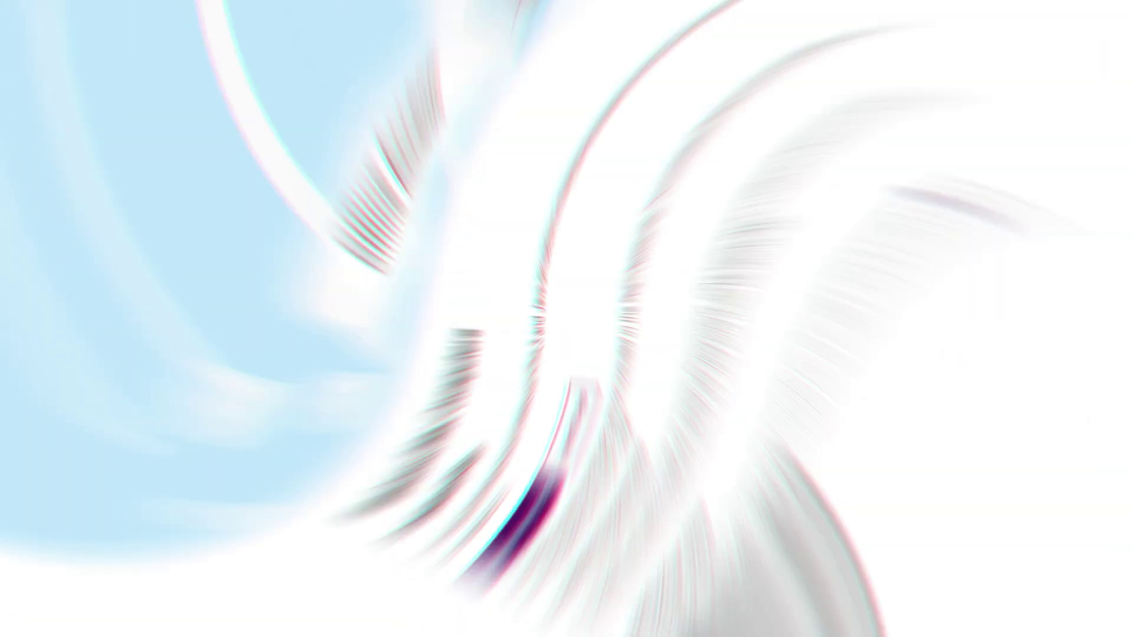
click(338, 354)
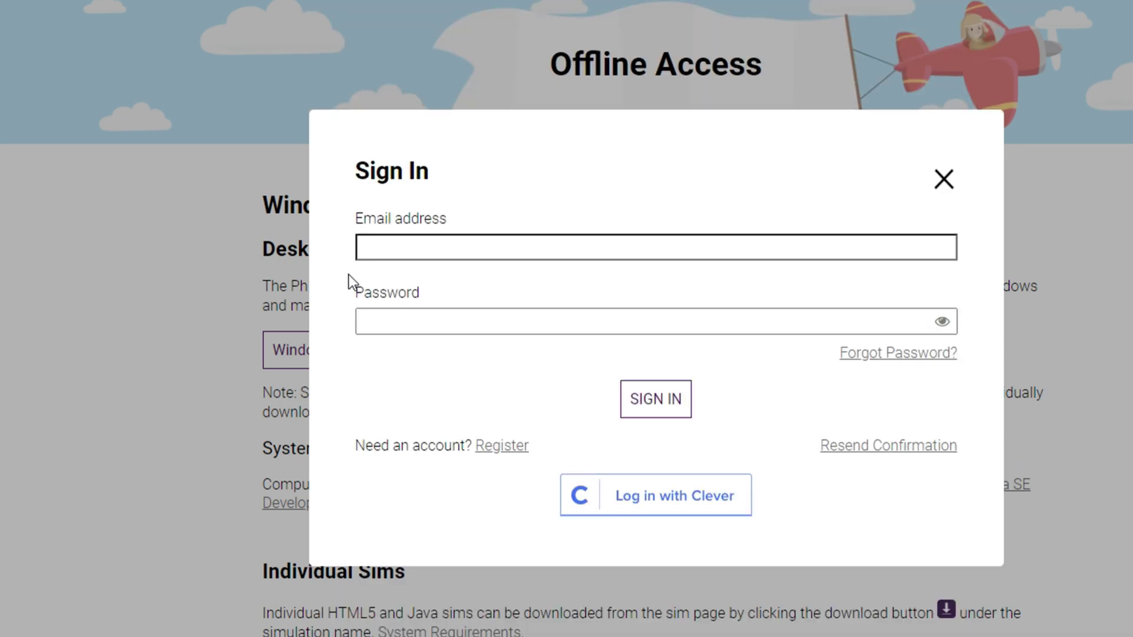
click(380, 246)
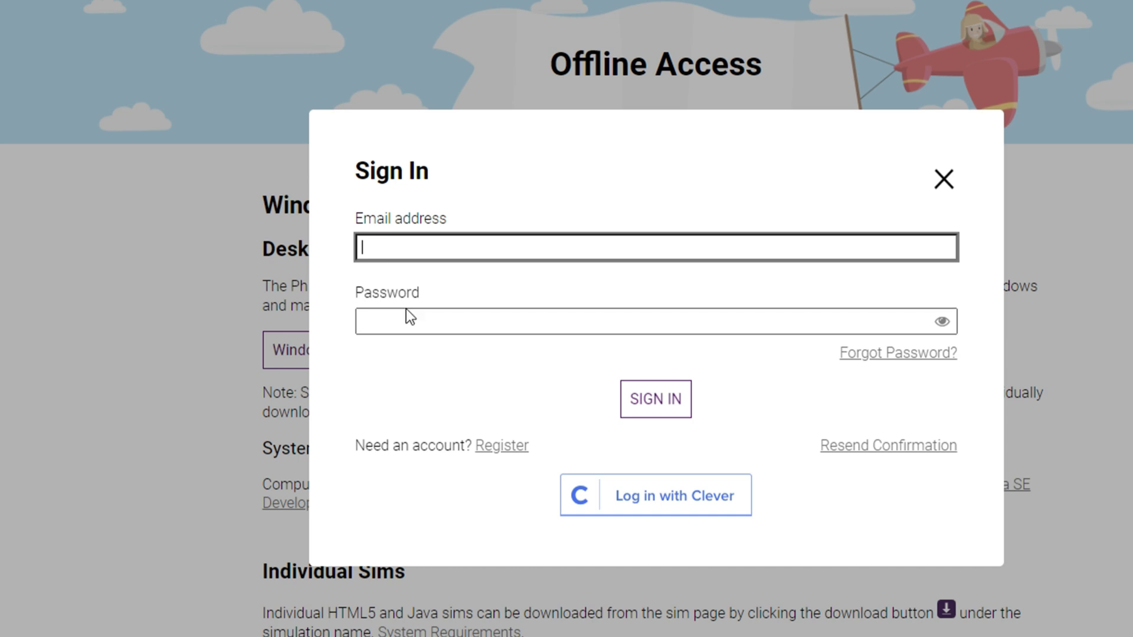
click(477, 445)
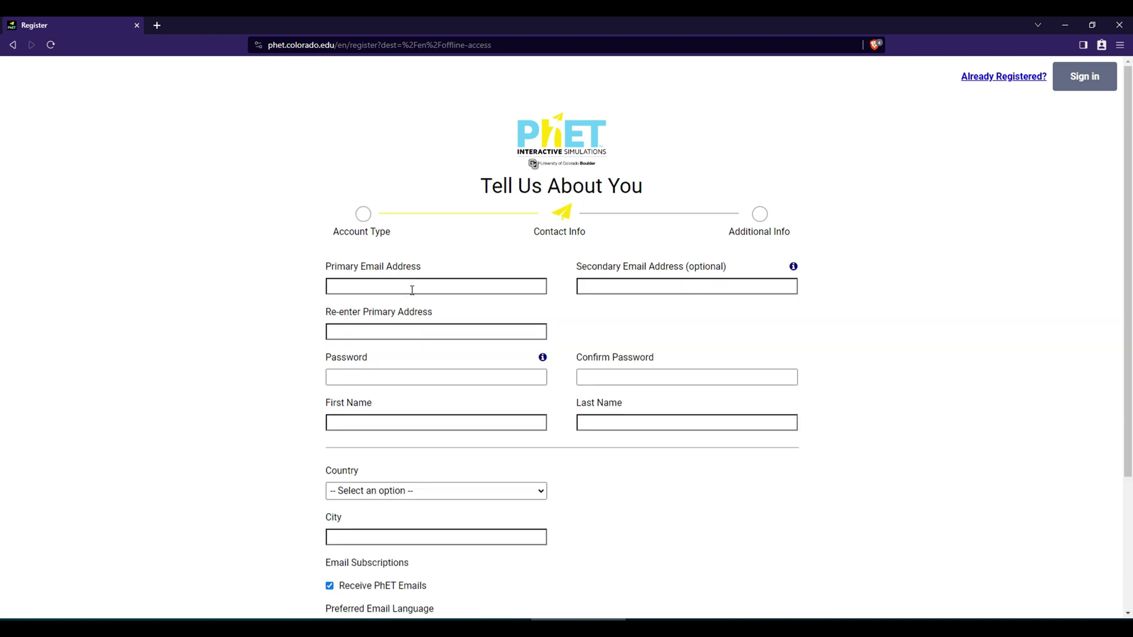
Submit the account registration with the contact and organization details and decline the donation request
click(413, 289)
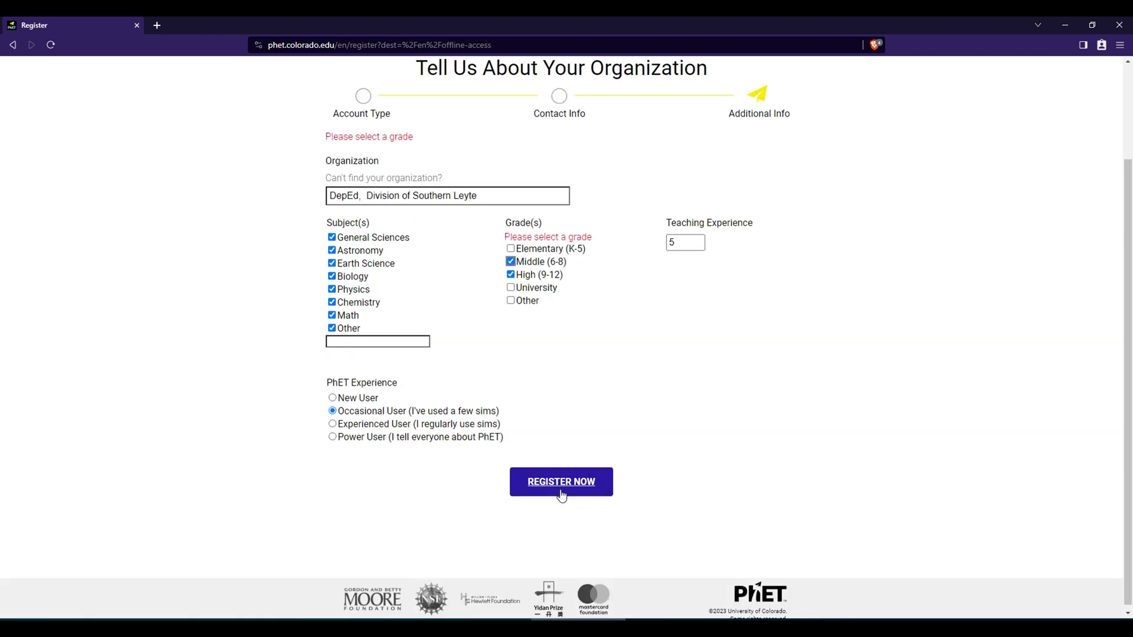
click(561, 481)
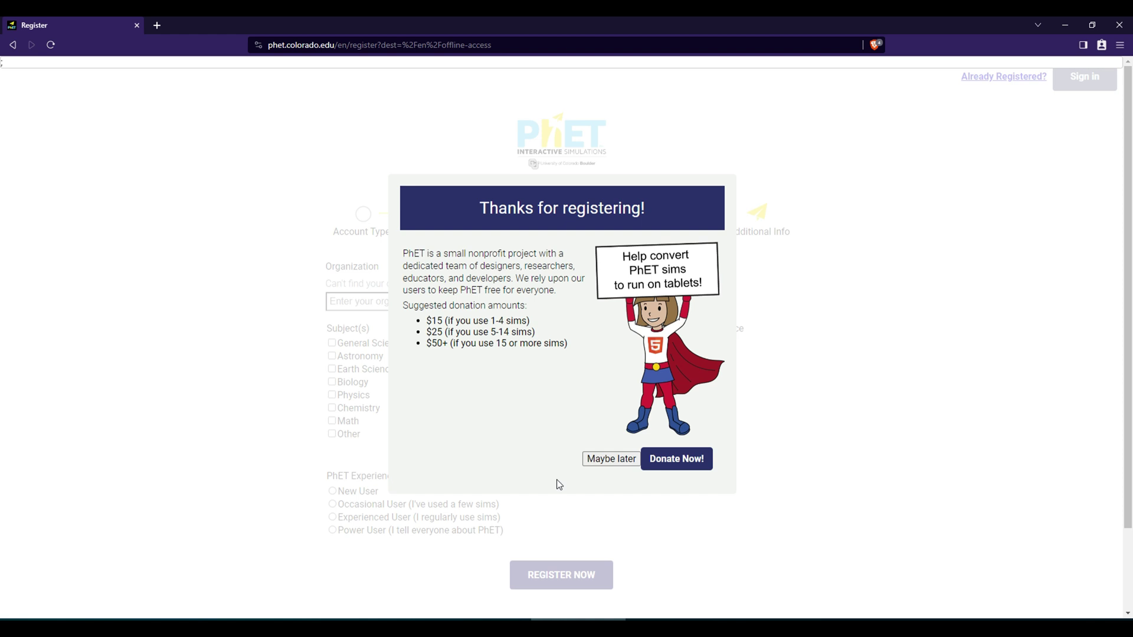
click(603, 460)
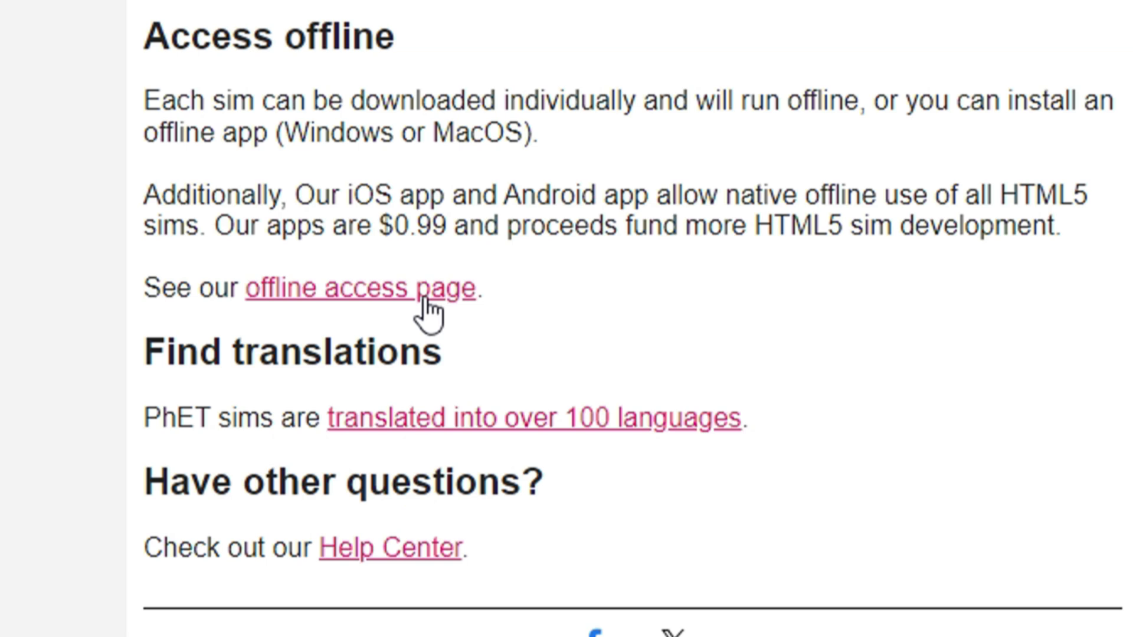
Follow the offline access link in the PhET message and download phet-windows-app.exe, skipping the donation
click(425, 308)
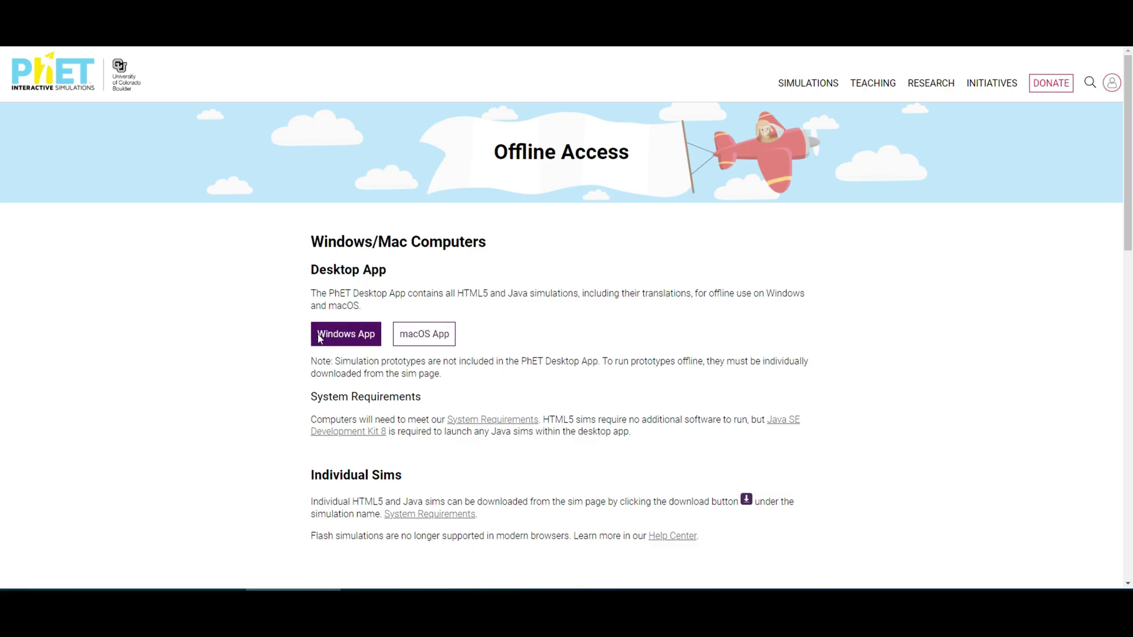
click(318, 338)
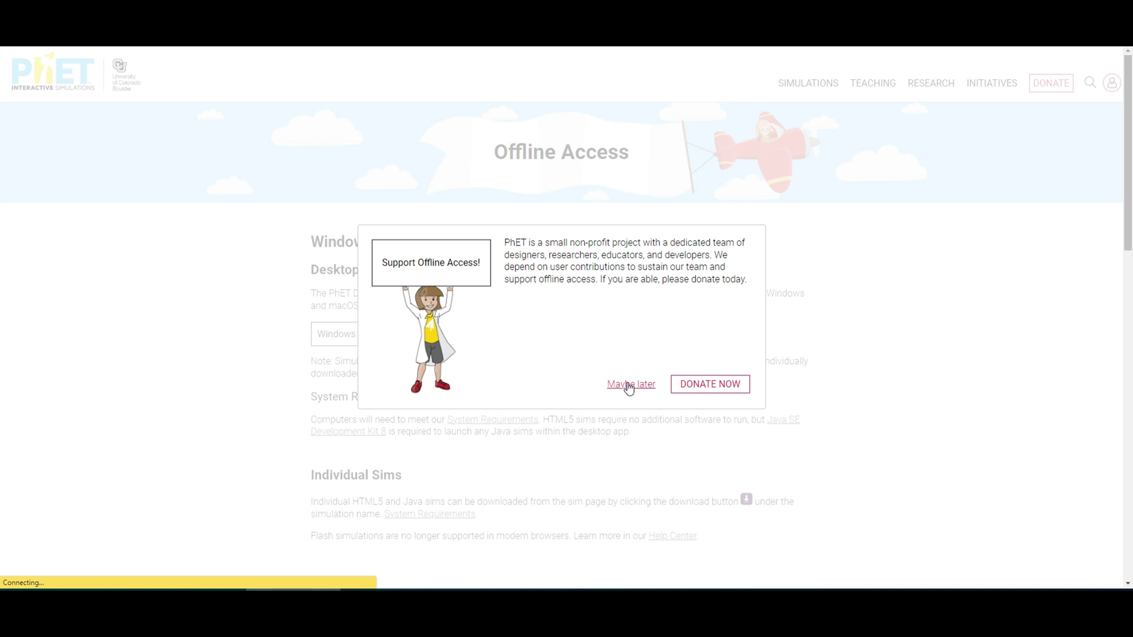
click(613, 390)
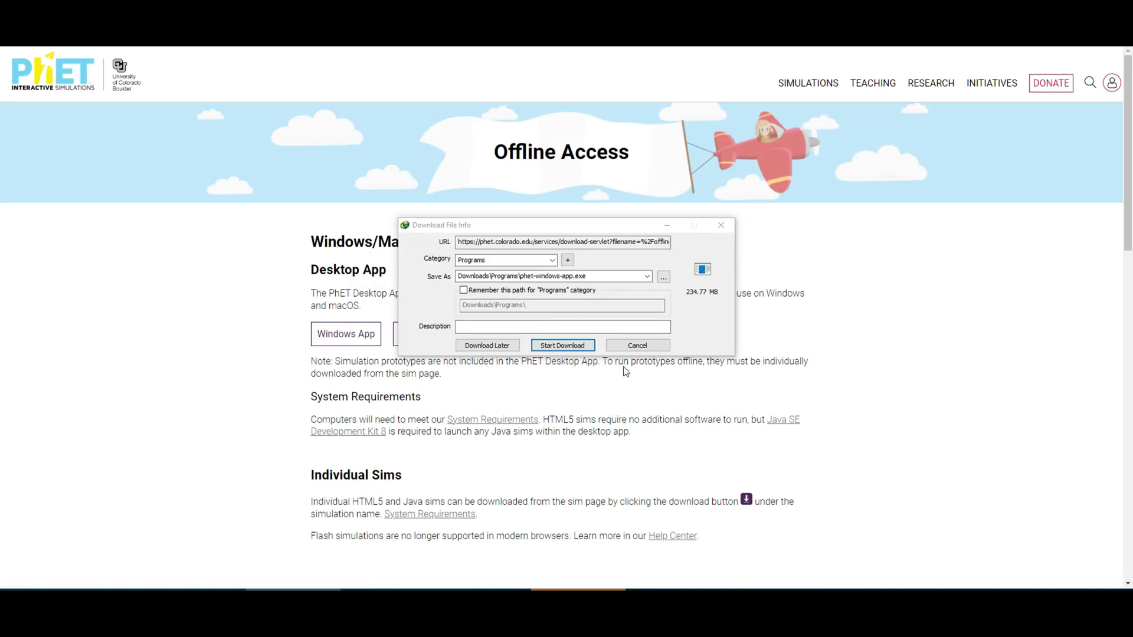
click(563, 346)
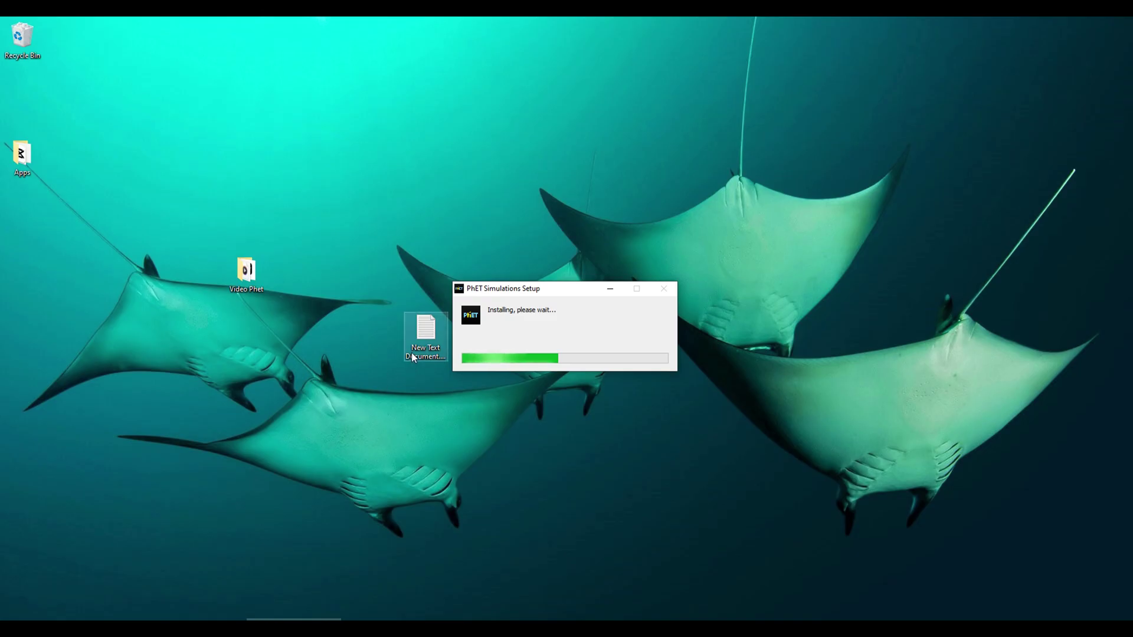
Line up the new text document and the Video Phet folder beneath the Apps folder on the desktop
drag(412, 356, 10, 247)
drag(246, 290, 13, 284)
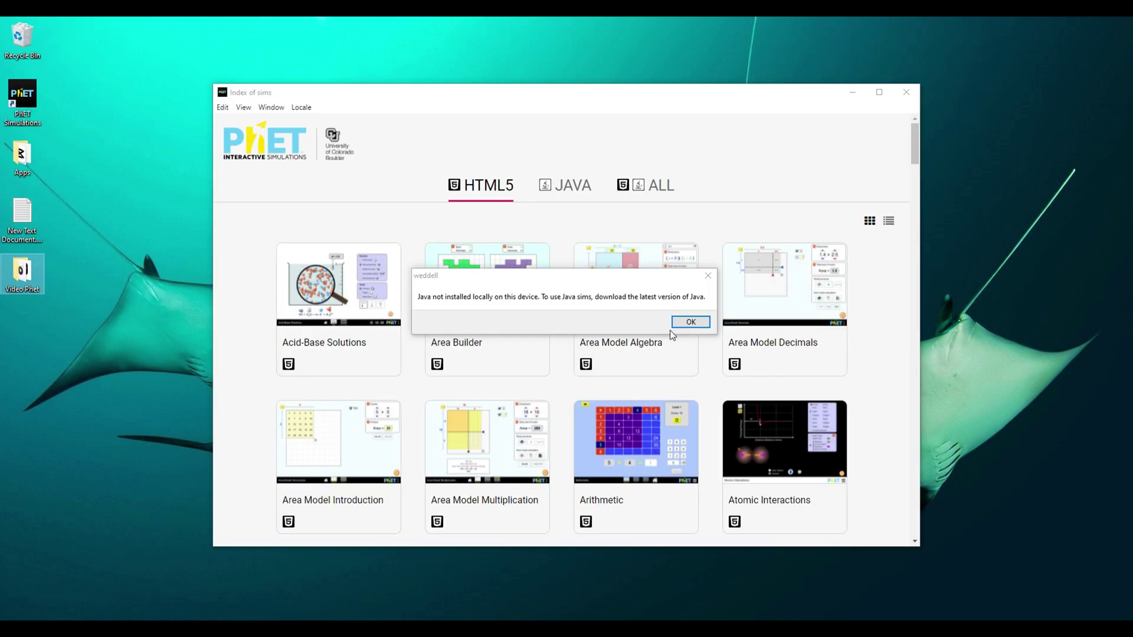
Dismiss the missing-Java notice and maximize the simulation index window
click(683, 322)
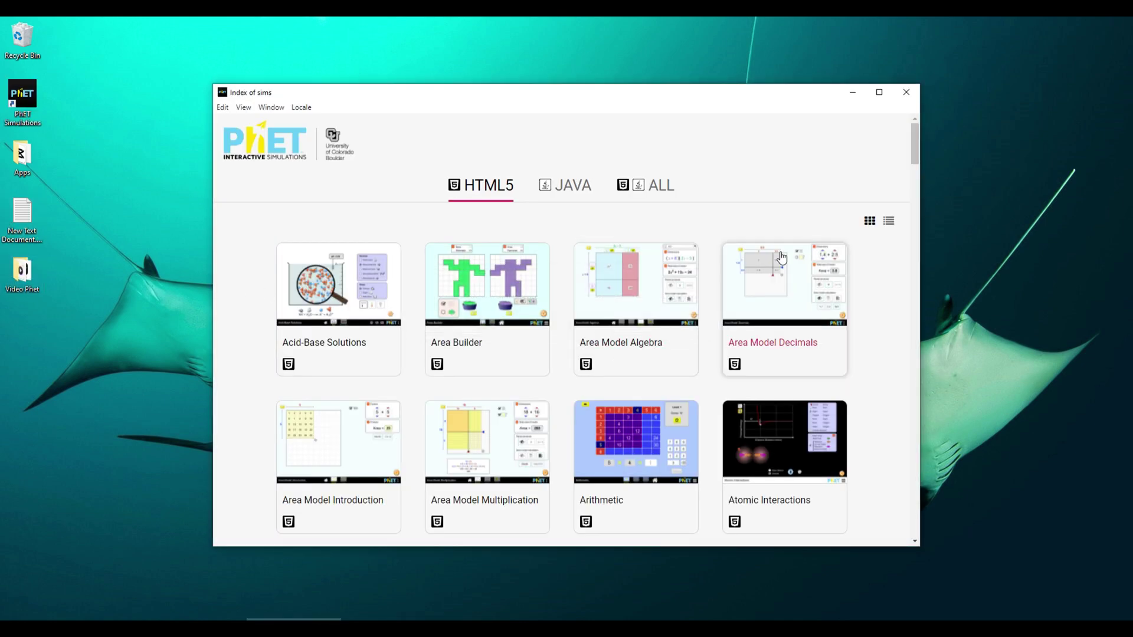
click(883, 93)
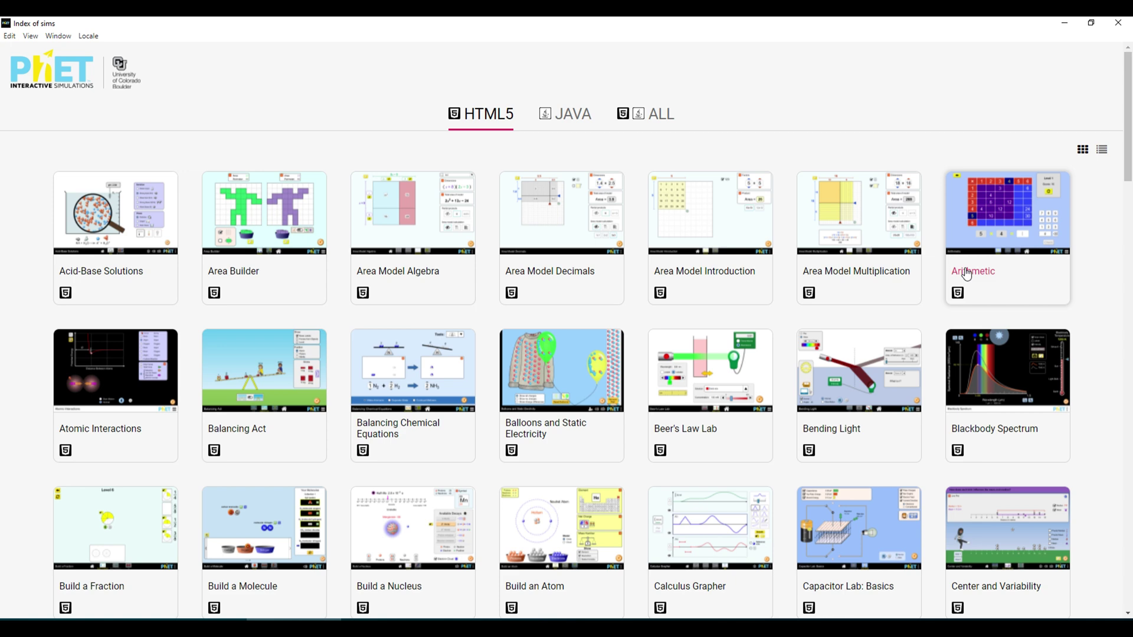
Compare the index's Java simulations with the combined list of all simulations
click(588, 118)
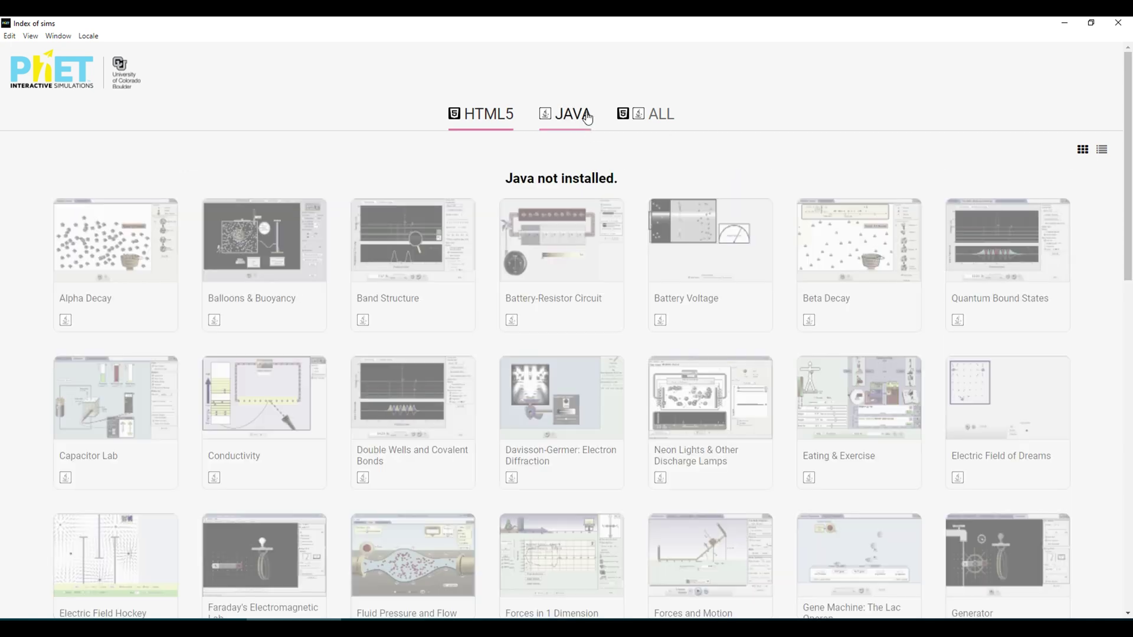
click(657, 110)
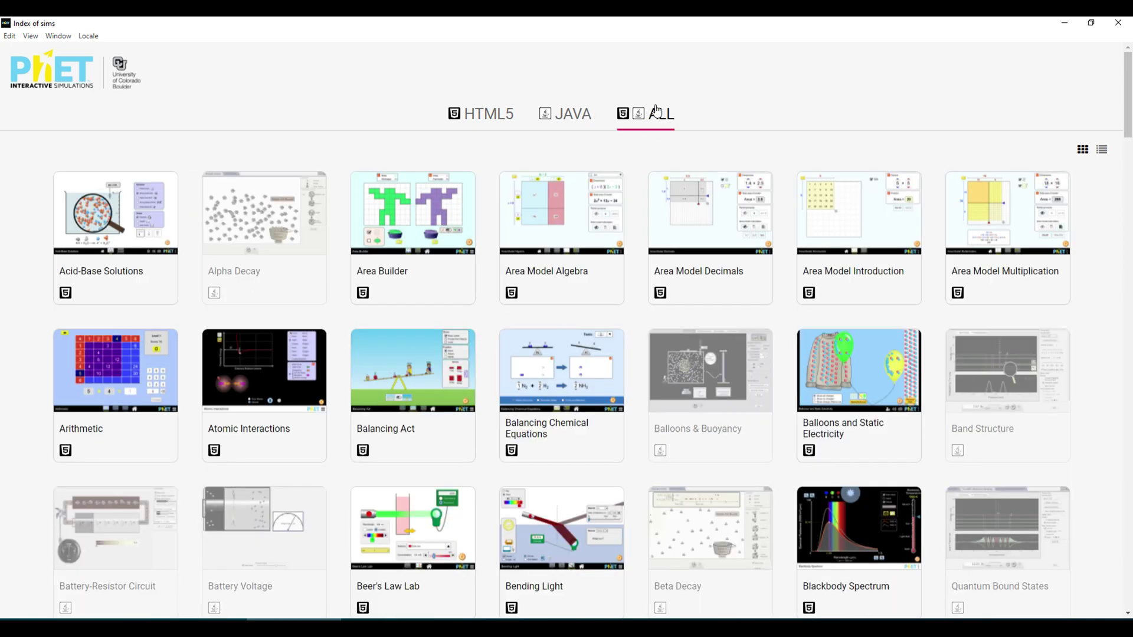
click(558, 124)
click(660, 113)
Open the Area Model Algebra simulation, close it, and return to the Java simulations list
click(578, 274)
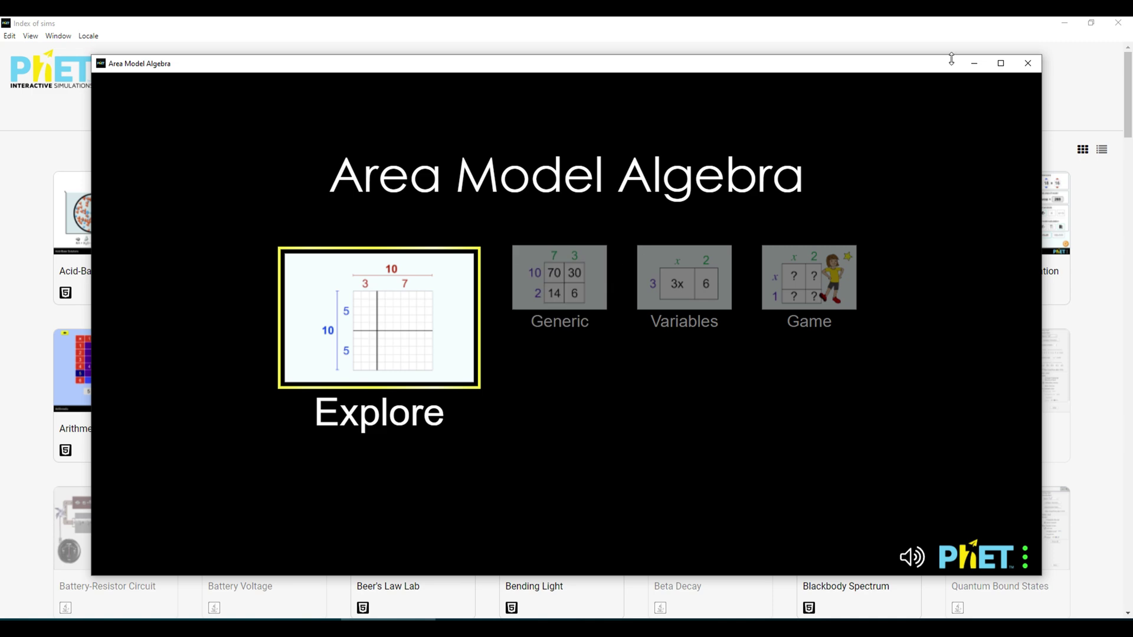
click(1027, 63)
click(573, 129)
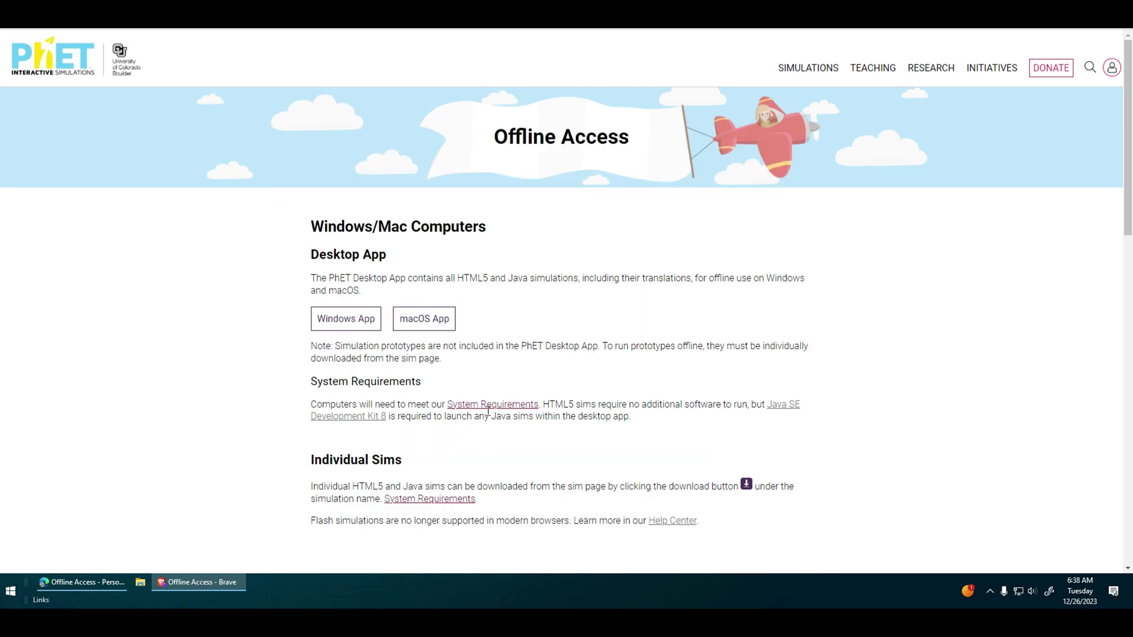
Switch to the browser's Offline Access page and open the desktop app's System Requirements
click(489, 407)
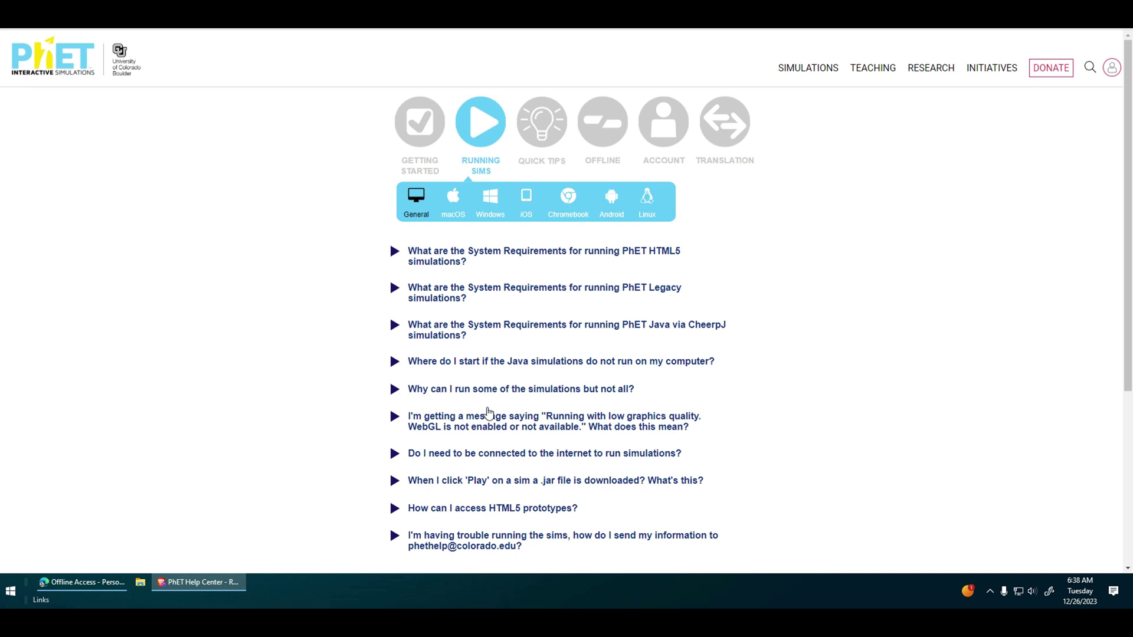
Follow the Java link in the help answer about Java simulations not running and download 64-bit Java for Windows
click(394, 365)
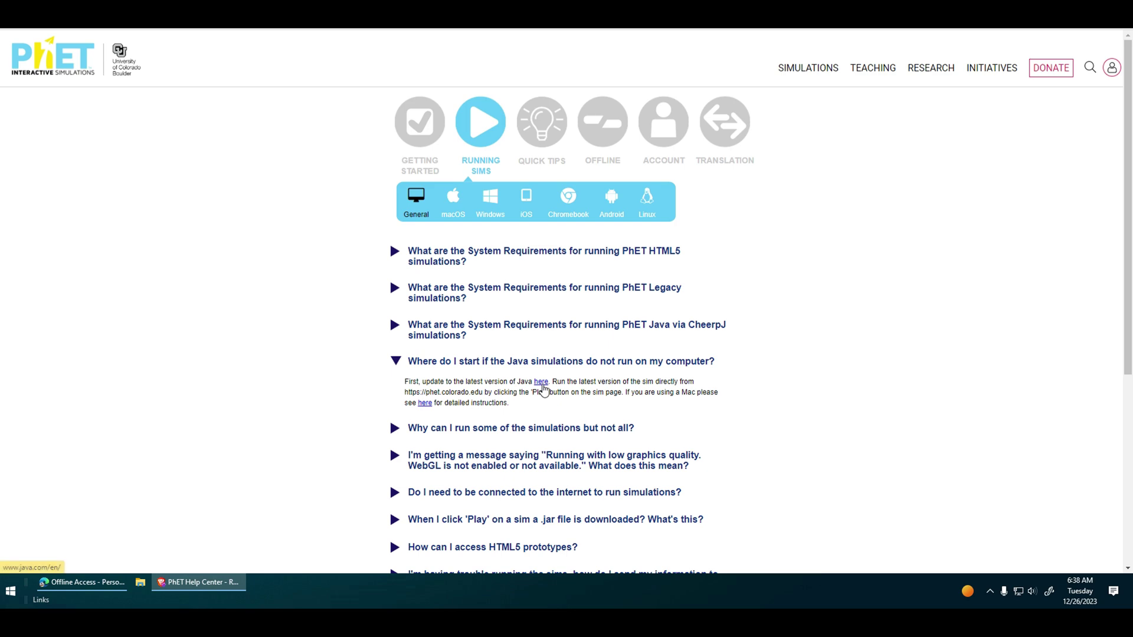
click(541, 384)
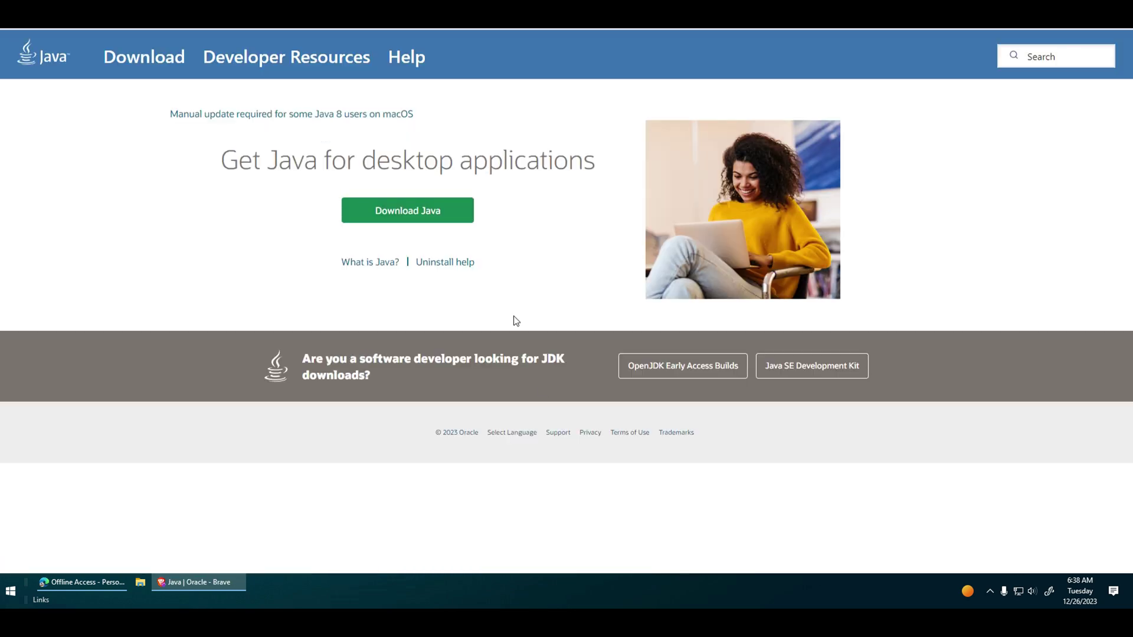
click(453, 218)
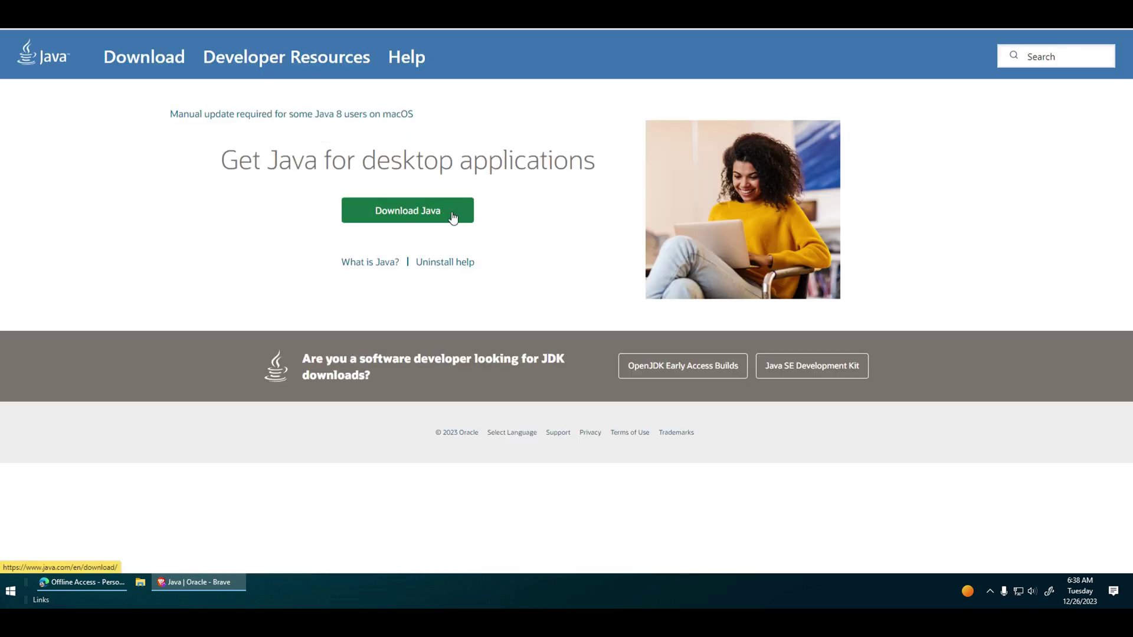
click(634, 436)
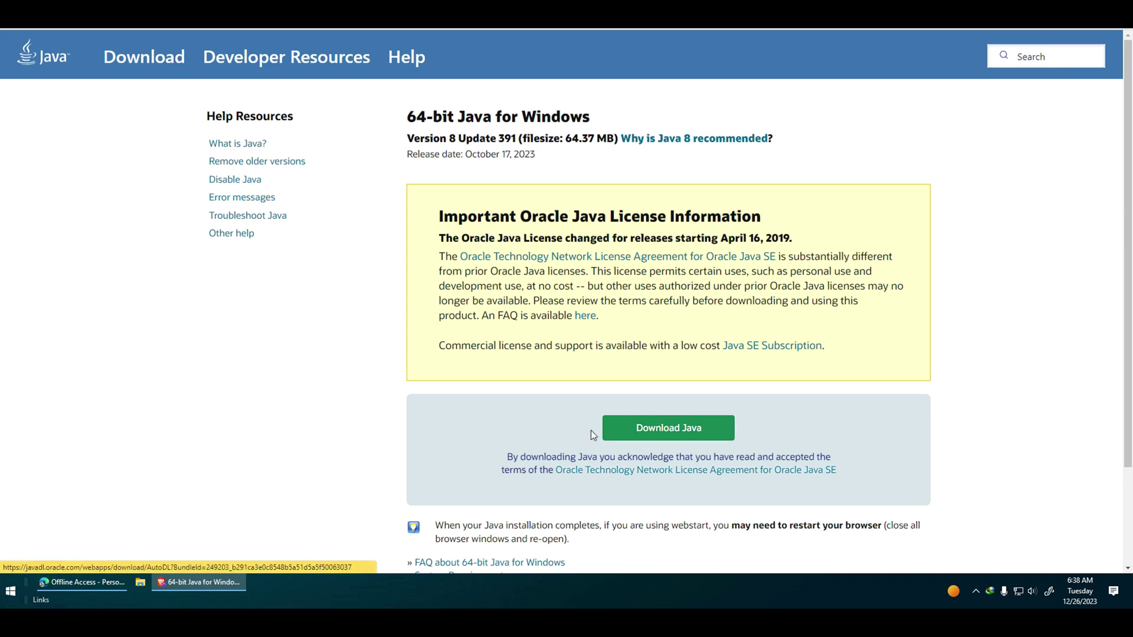
Run the downloaded Java installer, accepting its updated license terms, and close it when the installation is done
click(575, 307)
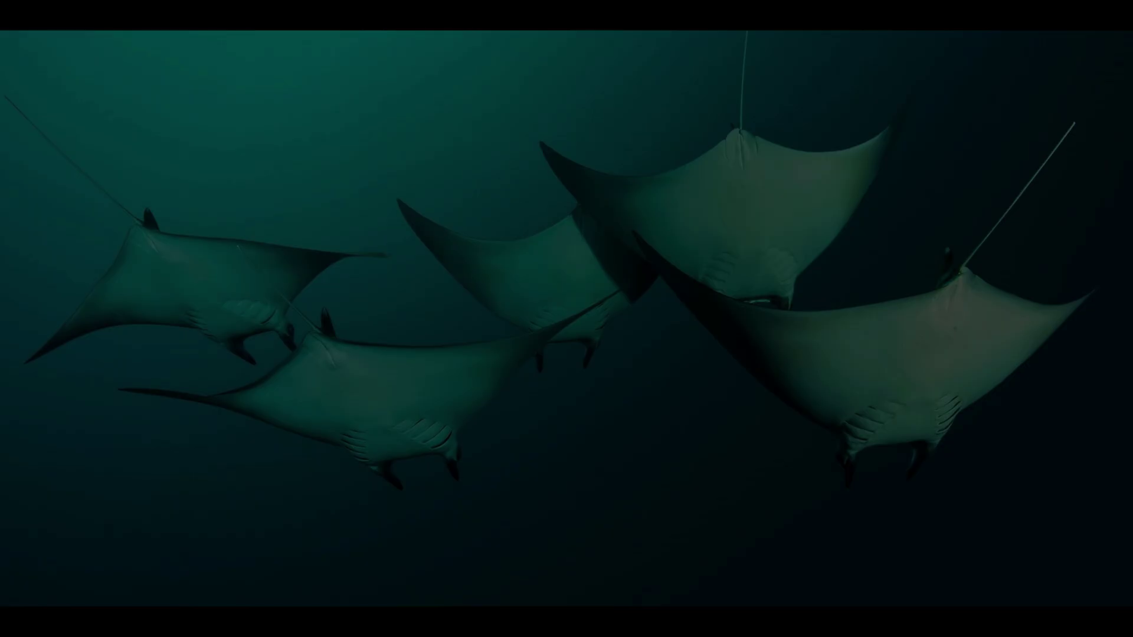
click(548, 361)
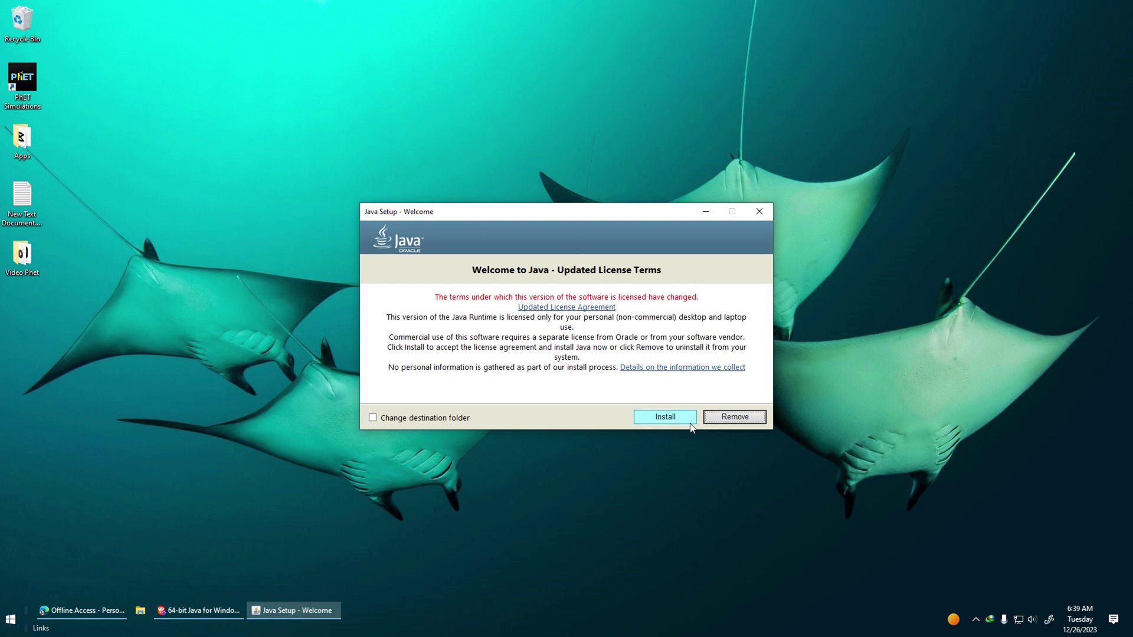
click(690, 422)
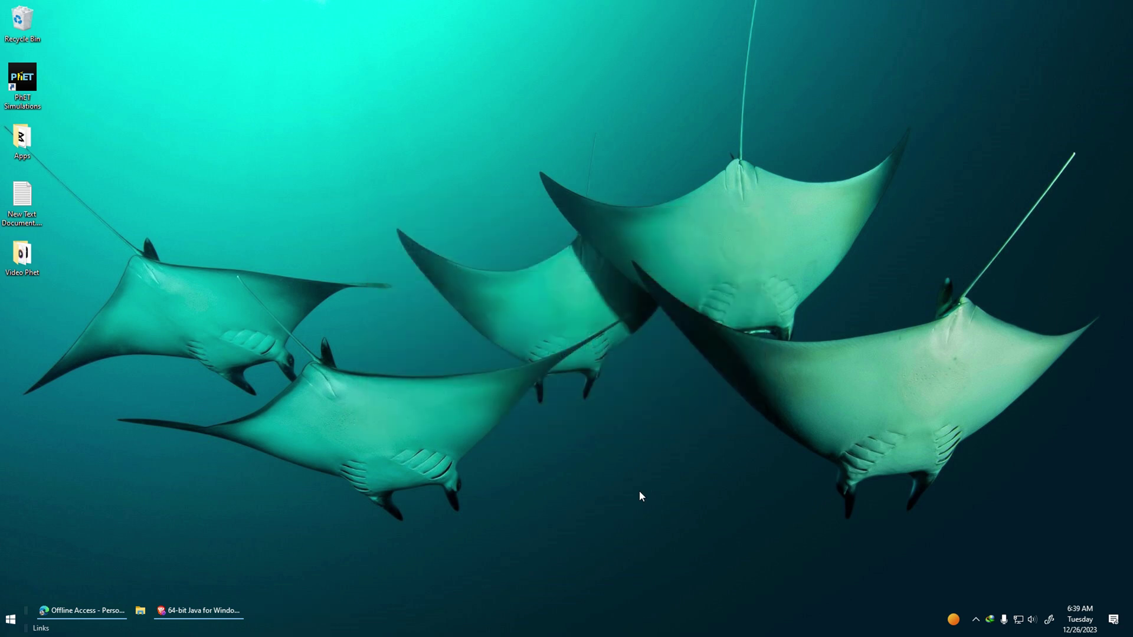
click(734, 418)
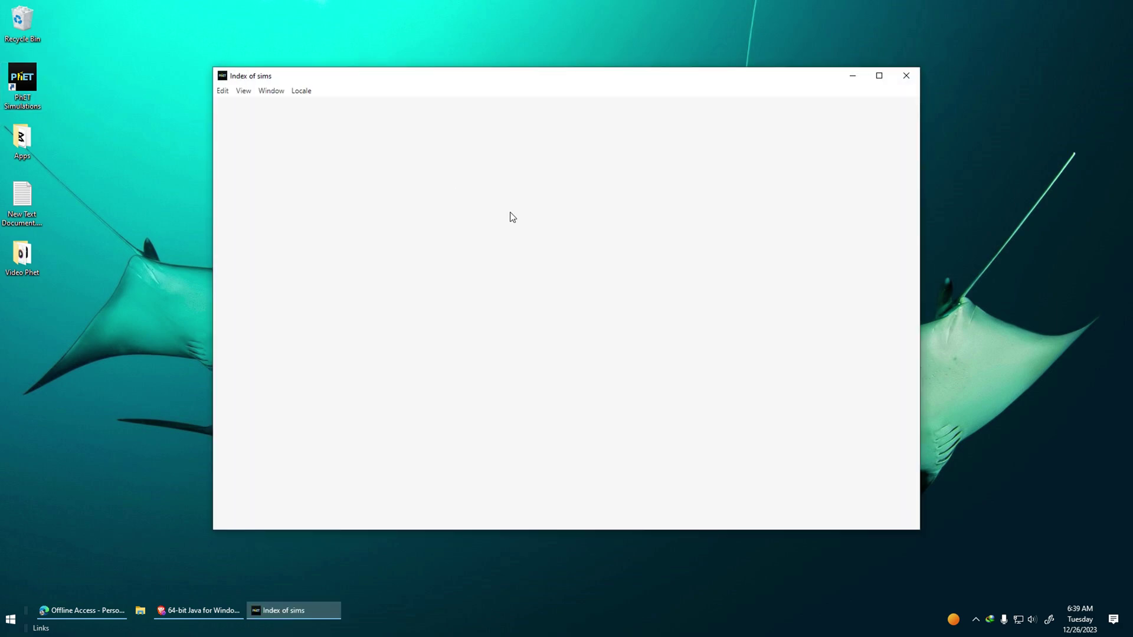
List the Java simulations in a maximized PhET index, open Battery-Resistor Circuit, accept its software agreement, and close the simulation
click(584, 173)
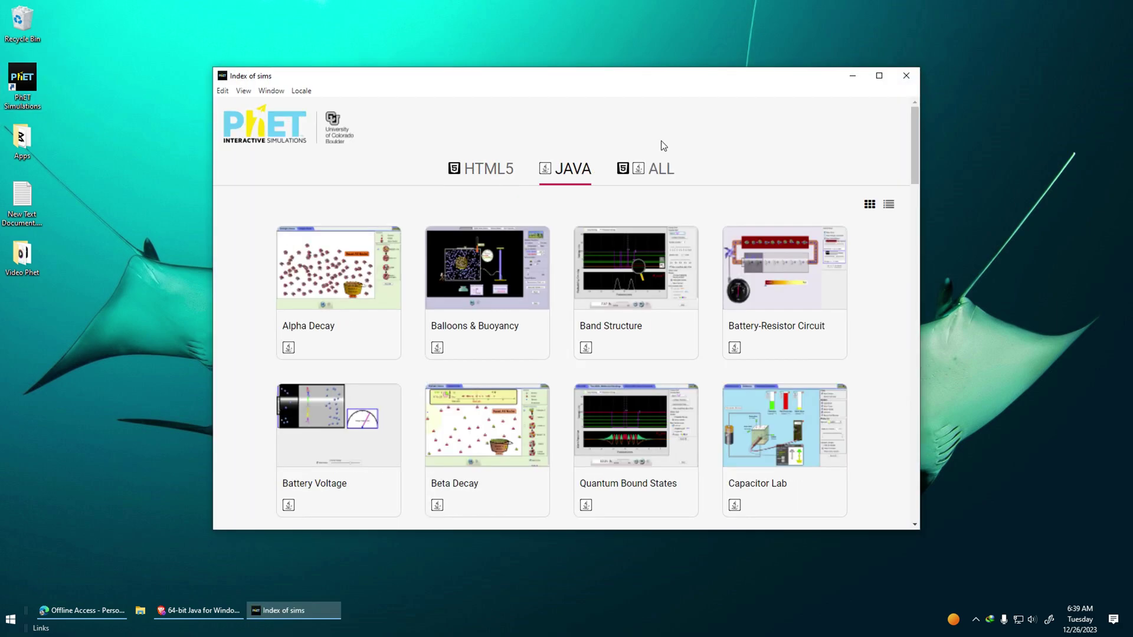
click(878, 76)
click(566, 227)
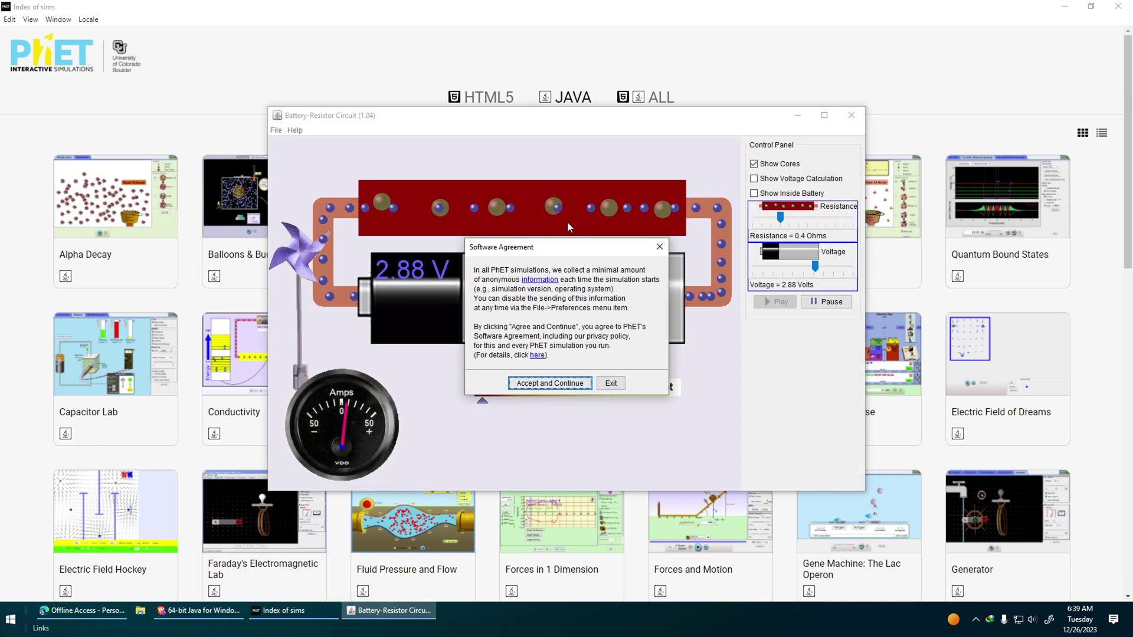
click(562, 387)
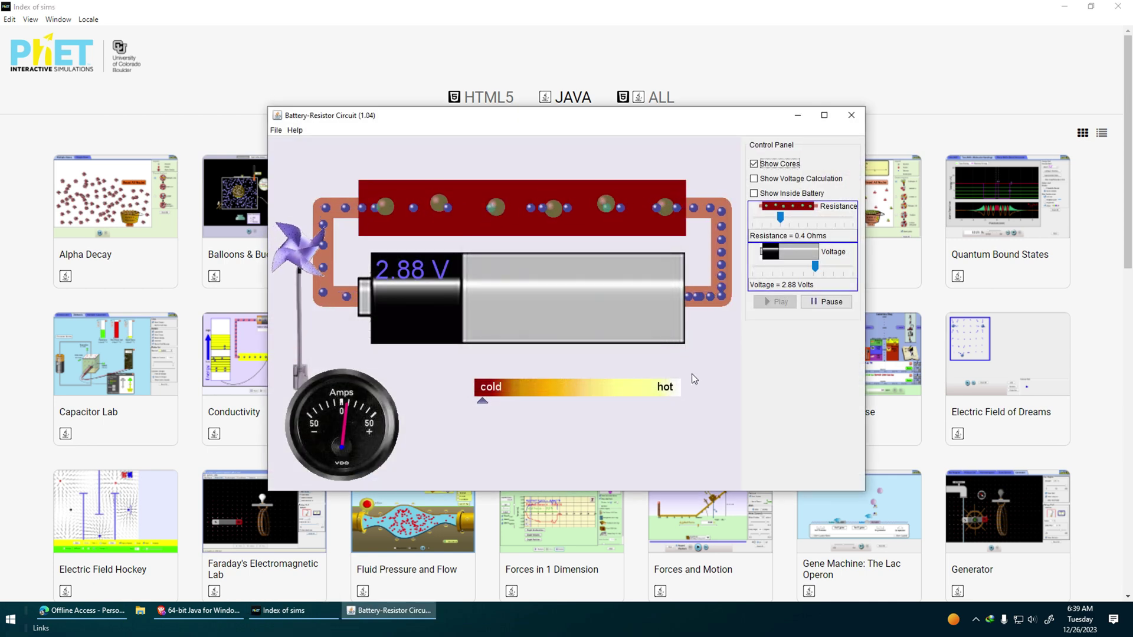
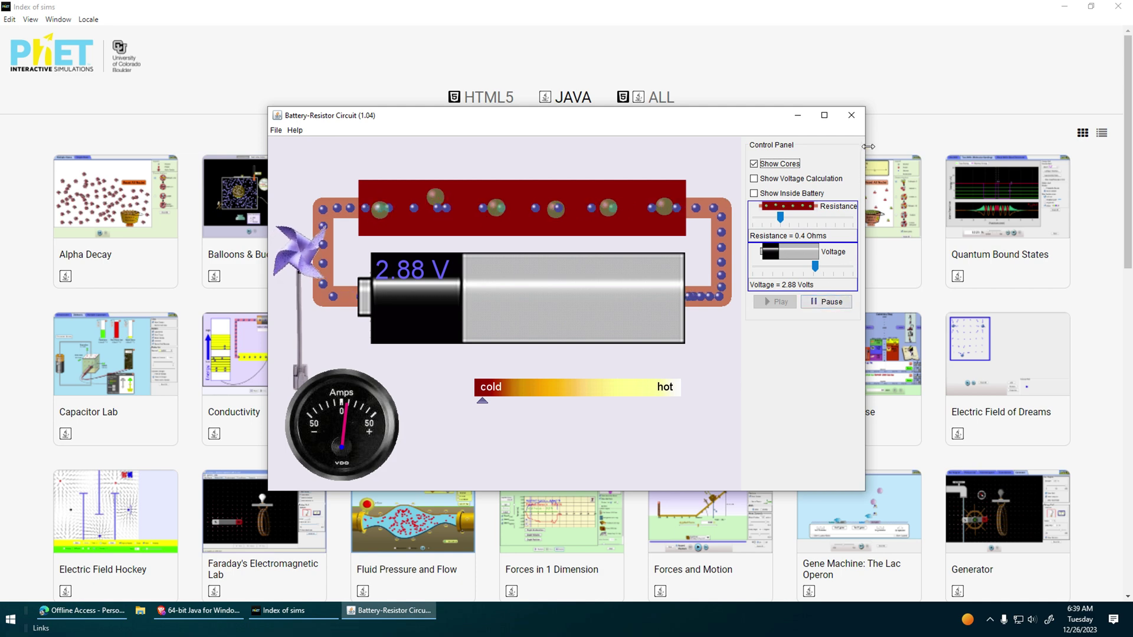
click(851, 115)
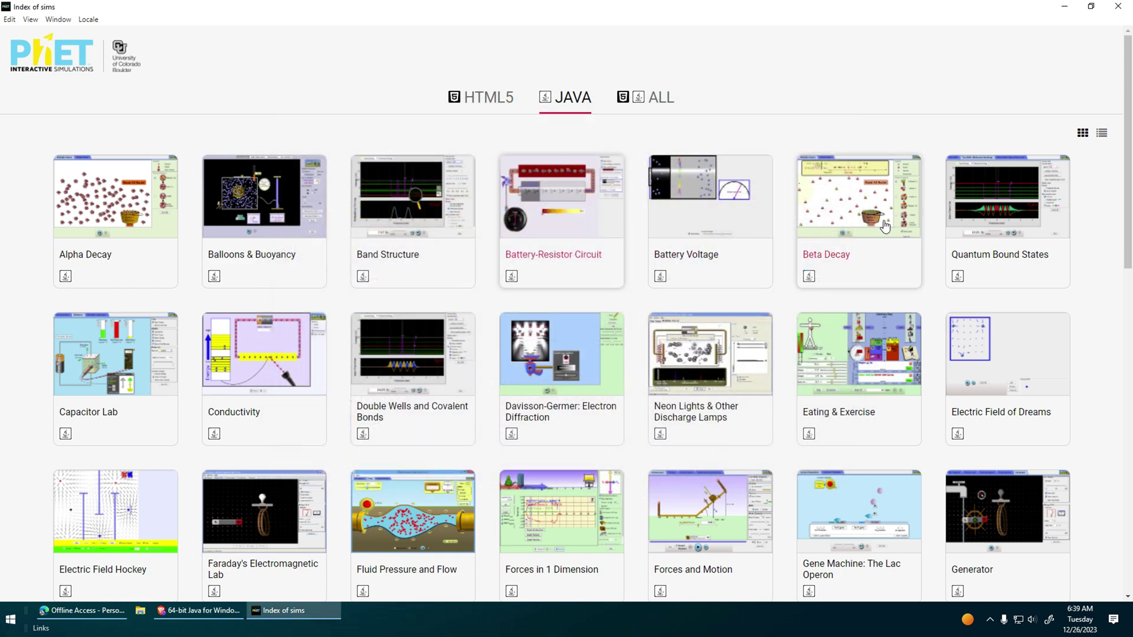
Browse to the end of the Java simulations list and open Sugar and Salt Solutions in a maximized window
scroll(885, 226, down, 3)
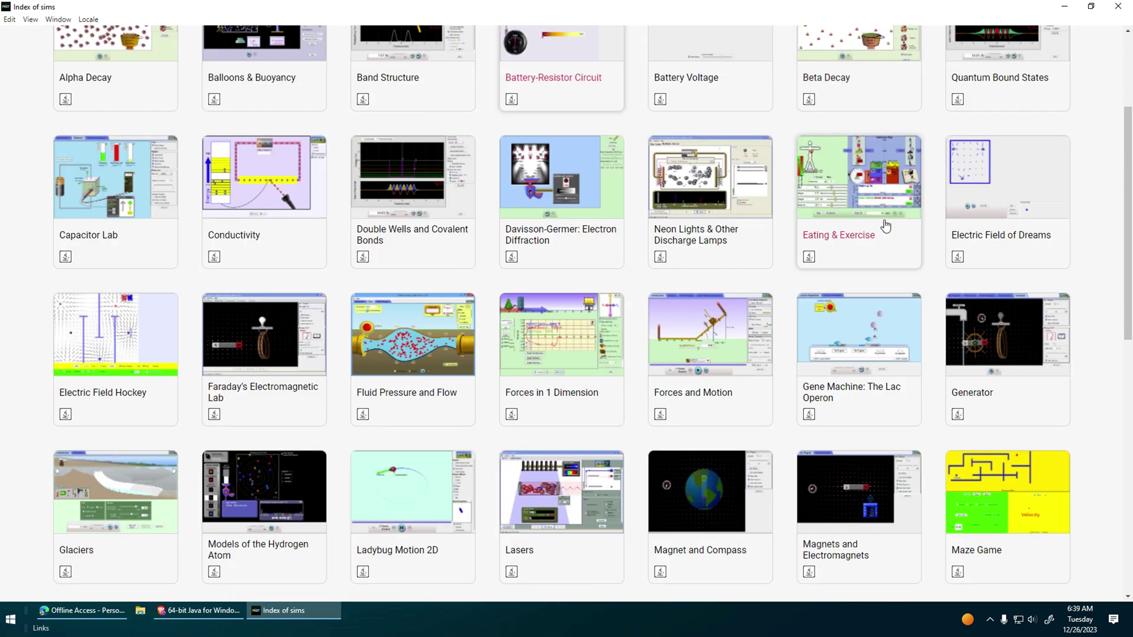
scroll(885, 226, down, 4)
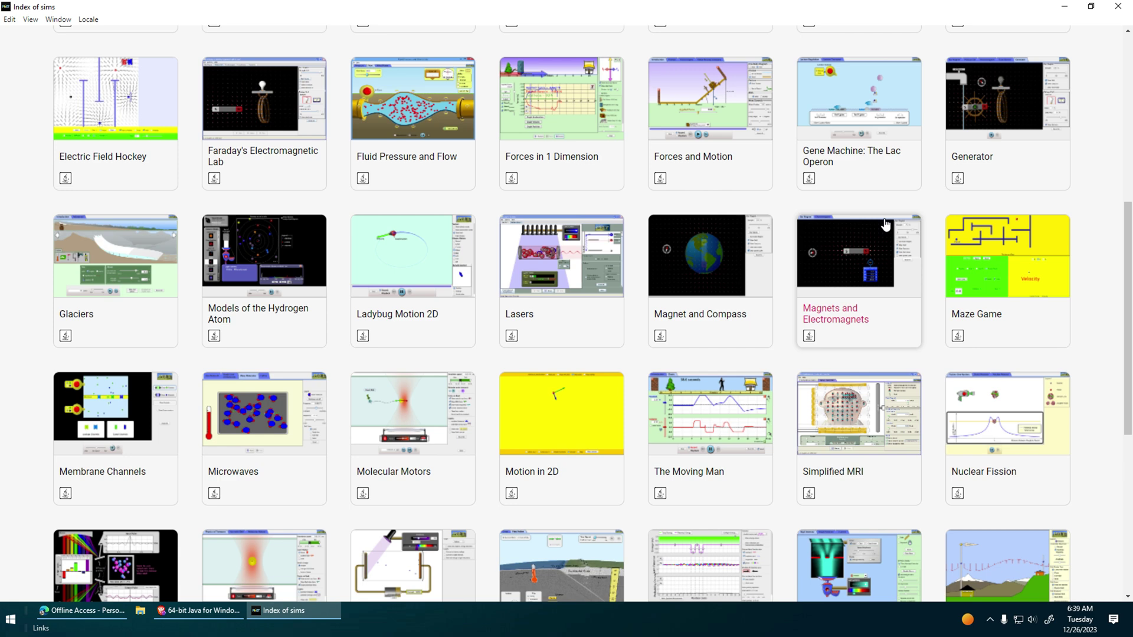
scroll(885, 225, down, 3)
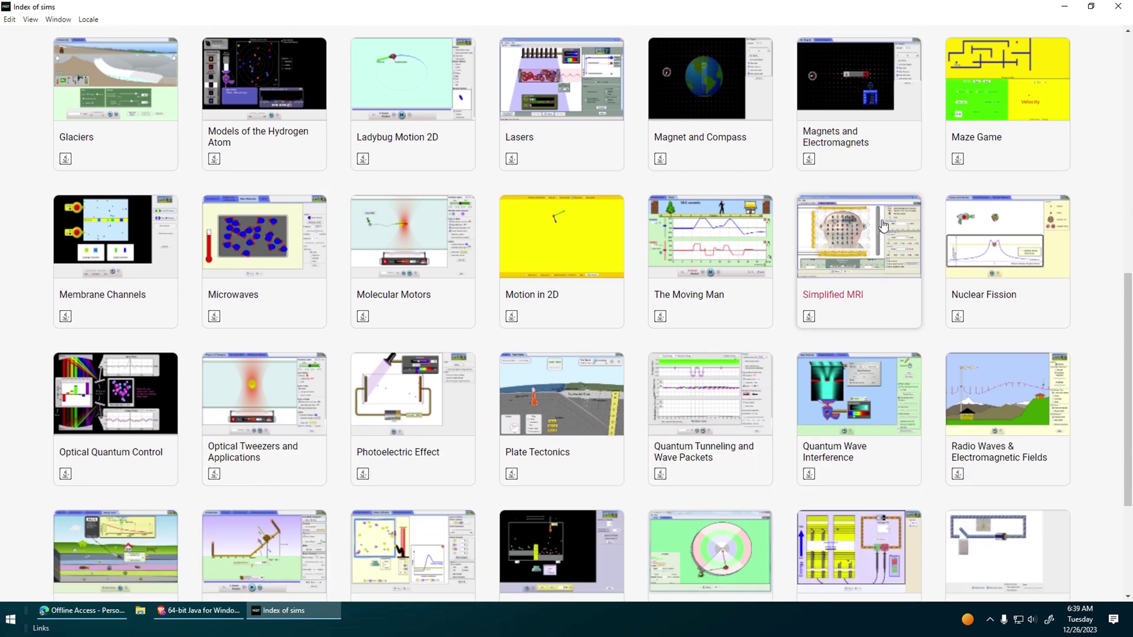
scroll(882, 224, down, 2)
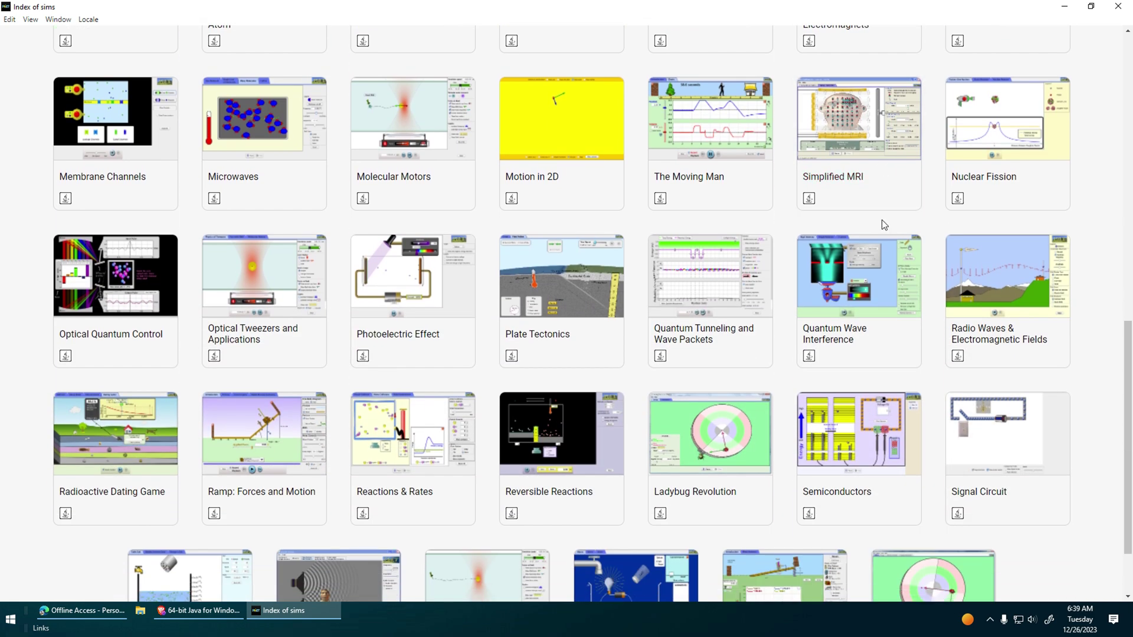
scroll(883, 225, down, 2)
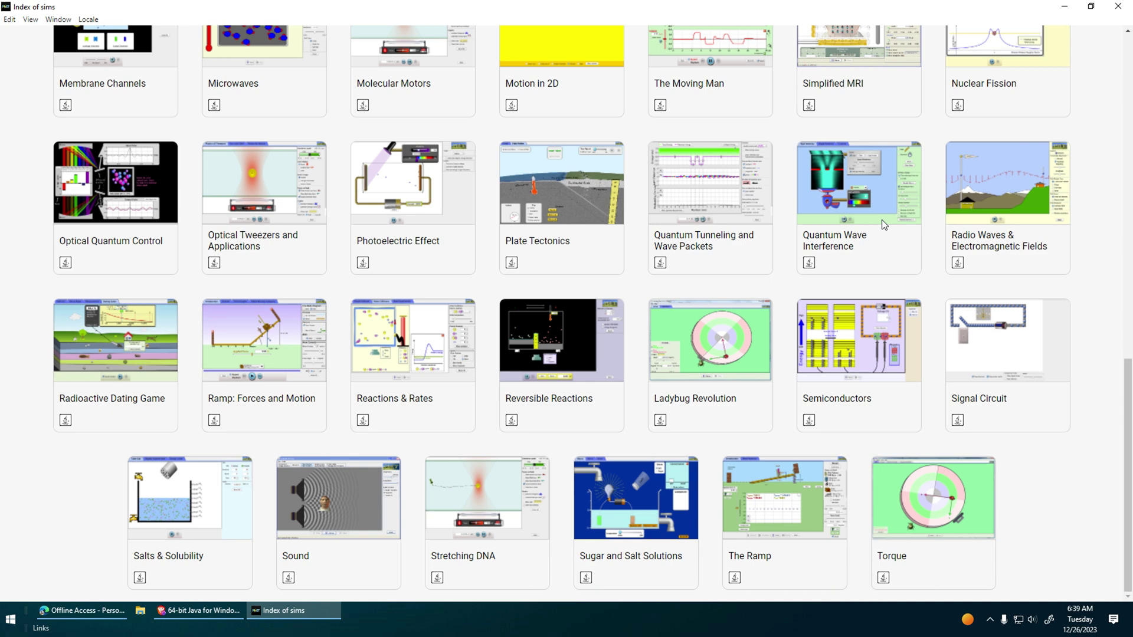
click(634, 521)
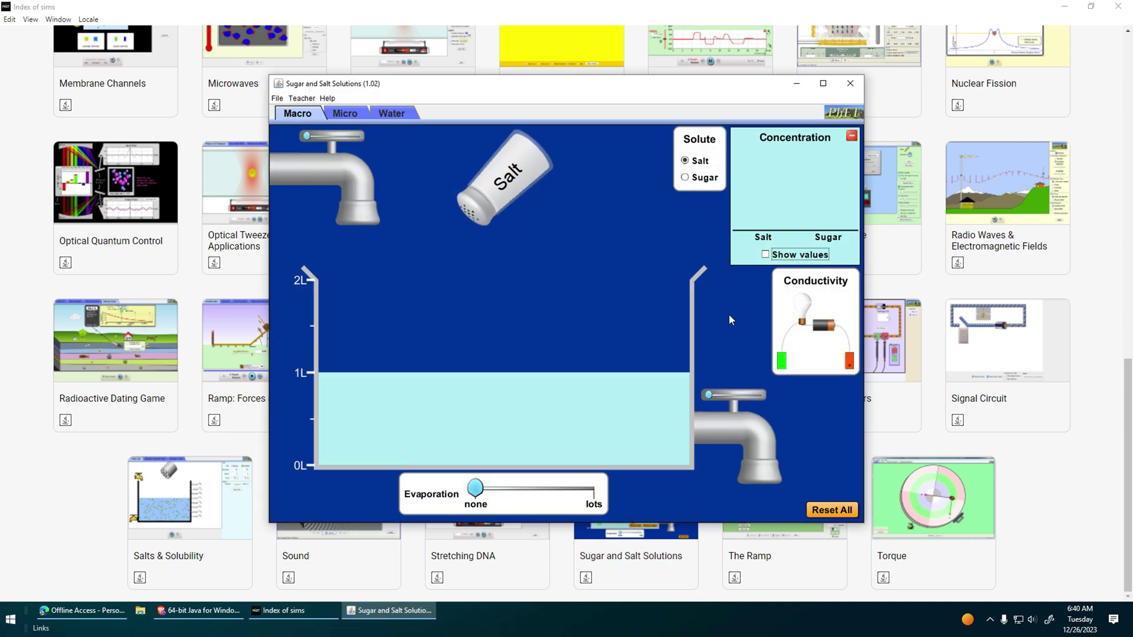
click(823, 83)
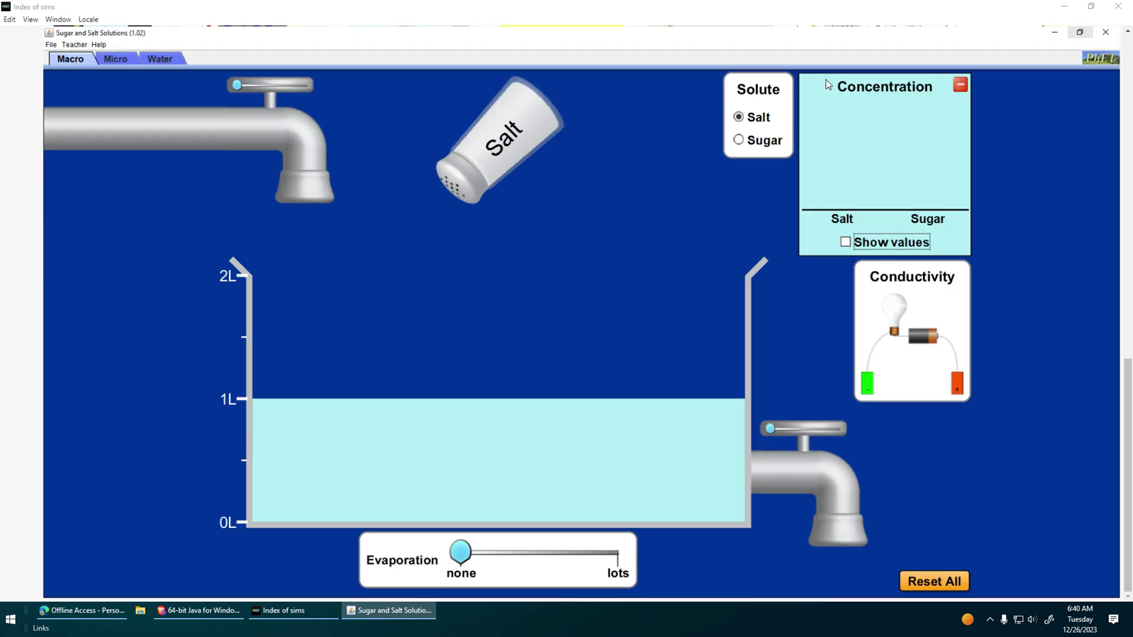
Try the Macro beaker's evaporation, water tap, conductivity tester and salt shaker, and reset the whole simulation
drag(439, 553, 522, 553)
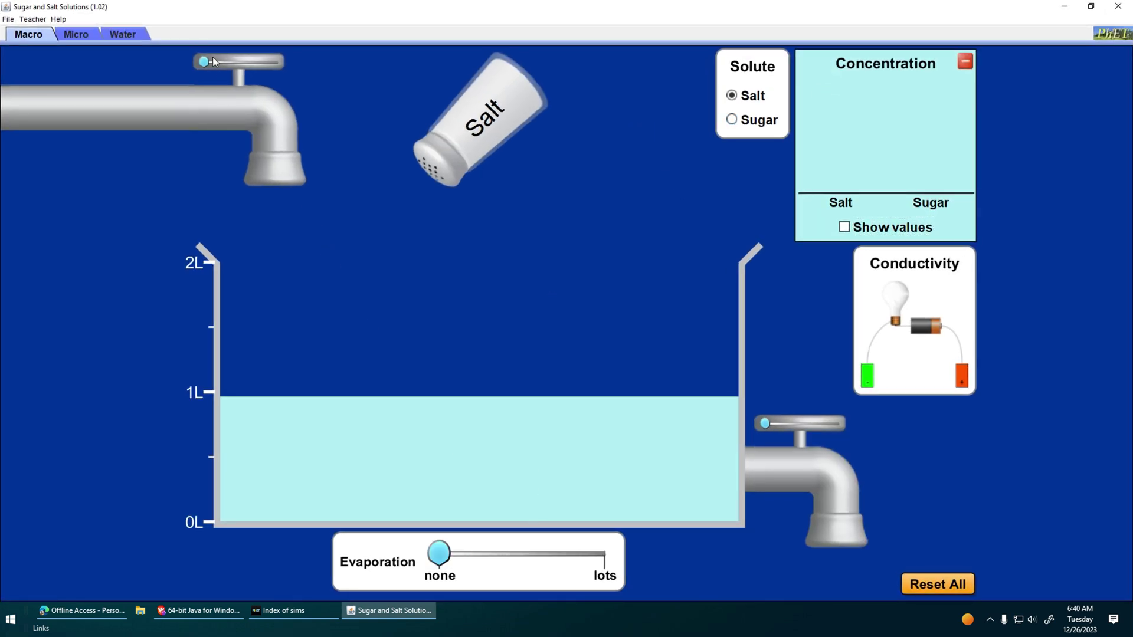
mouse_move(206, 69)
mouse_down()
mouse_move(168, 61)
mouse_move(306, 83)
mouse_move(278, 73)
mouse_move(213, 84)
mouse_up()
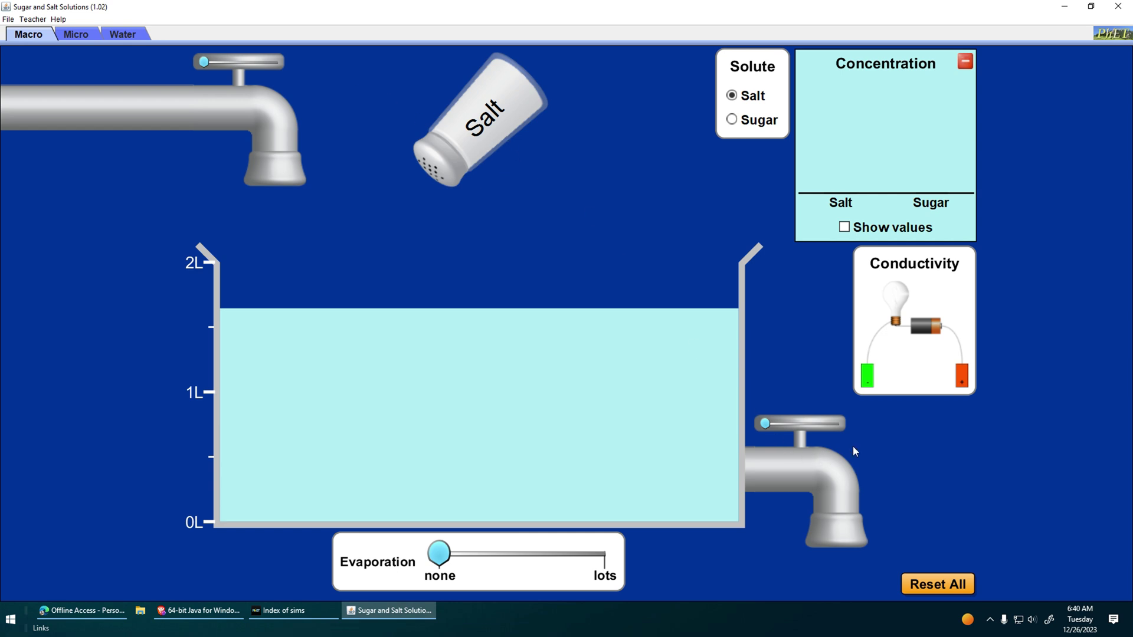
drag(893, 324, 471, 275)
drag(473, 149, 380, 180)
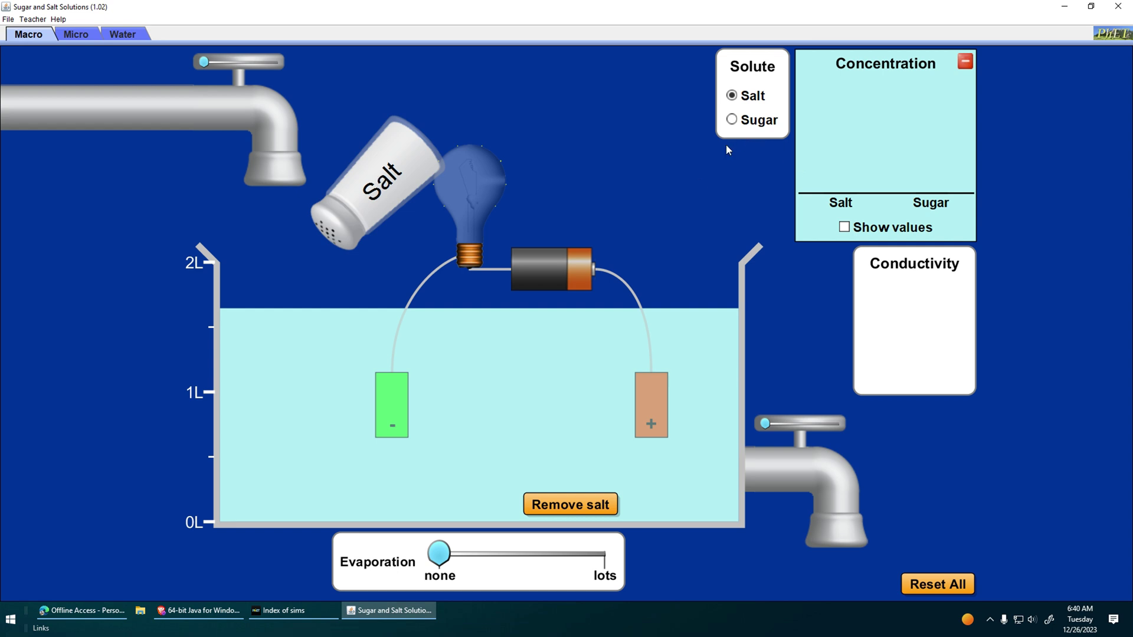
drag(454, 552, 524, 562)
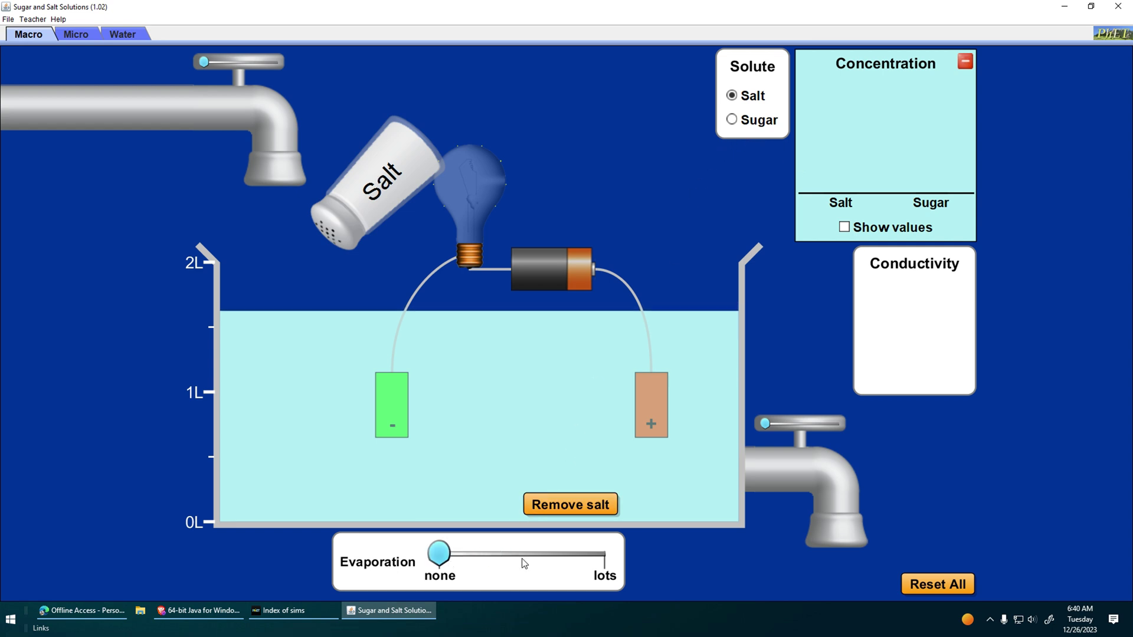
click(912, 583)
Look at the simulation's Micro and Water views and return to the Macro view
click(90, 38)
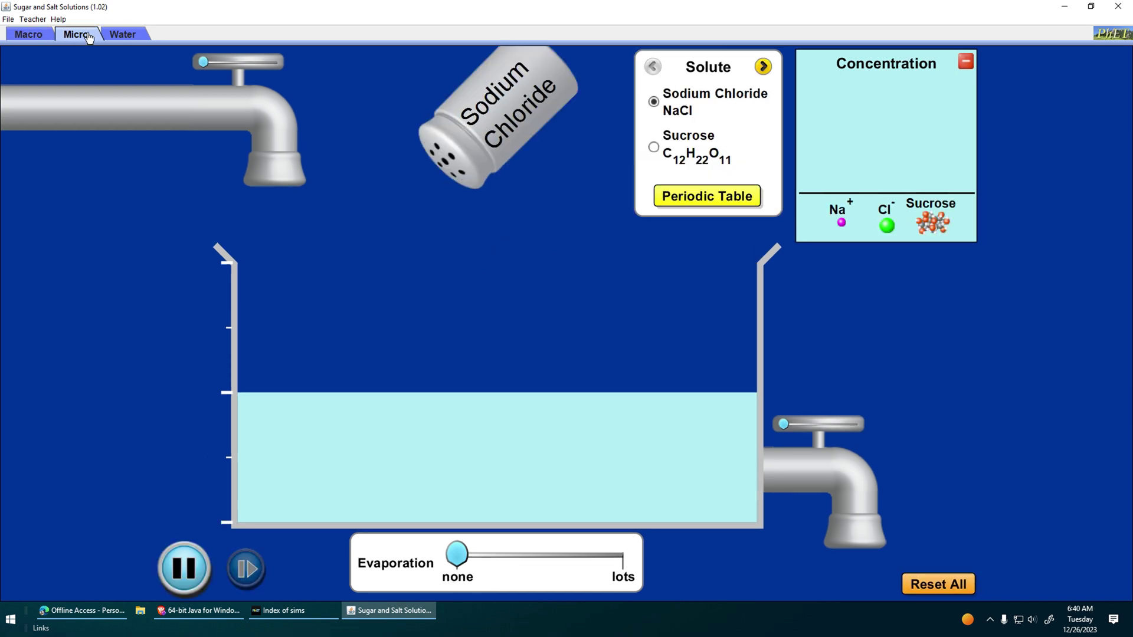
click(120, 34)
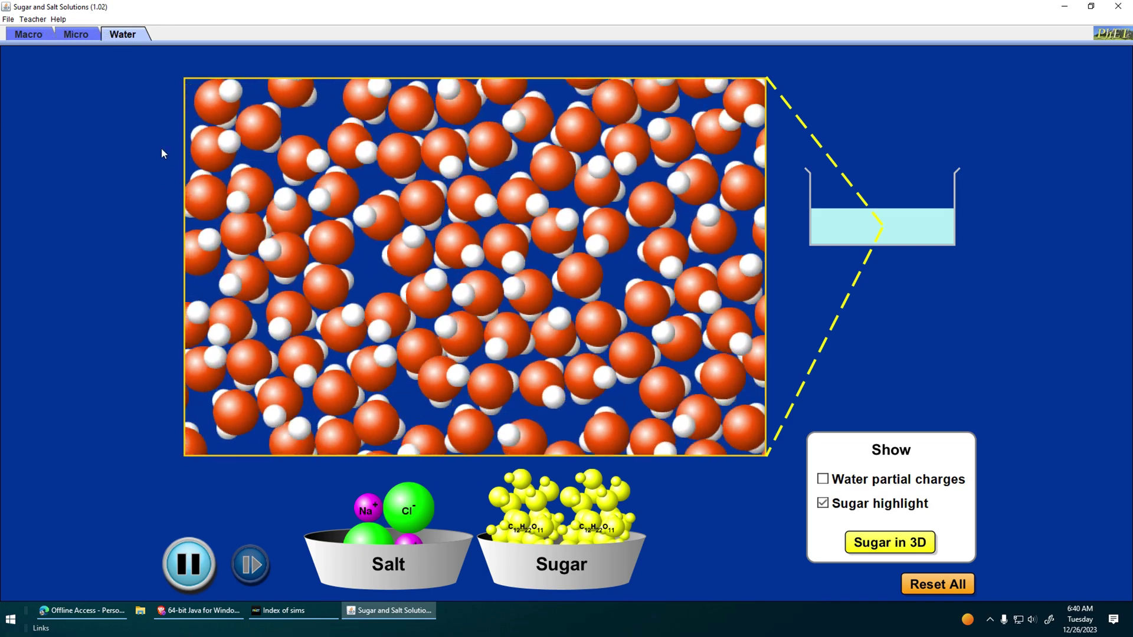
click(38, 37)
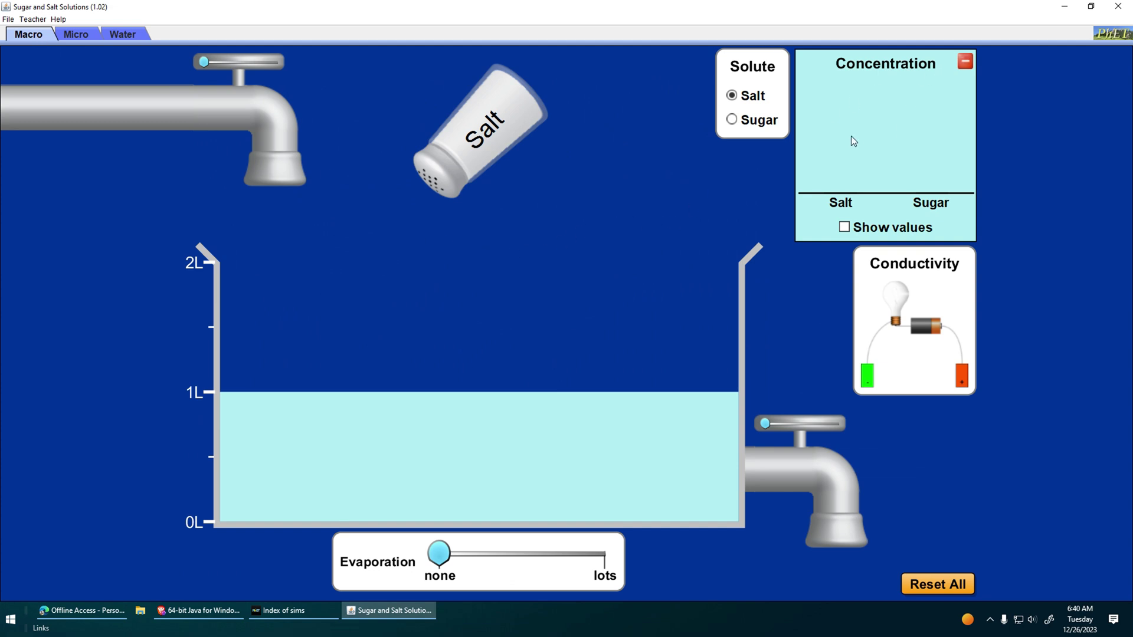
Shake salt into the beaker, test the solution with the conductivity tester, and put the tester back
drag(486, 146, 483, 166)
drag(446, 204, 503, 410)
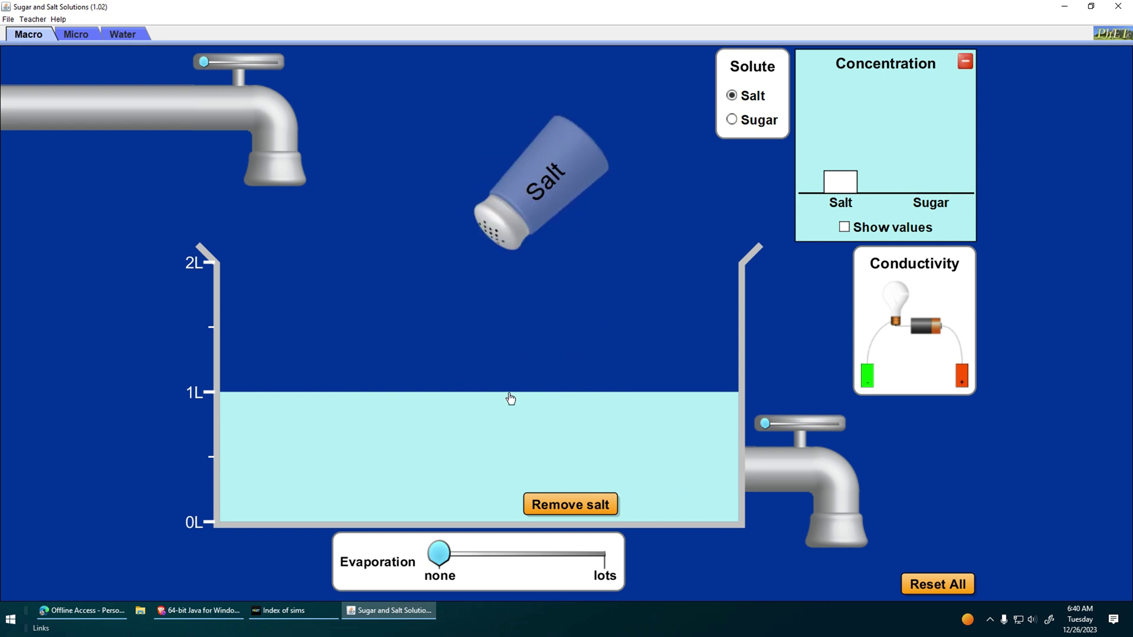
drag(954, 332, 435, 318)
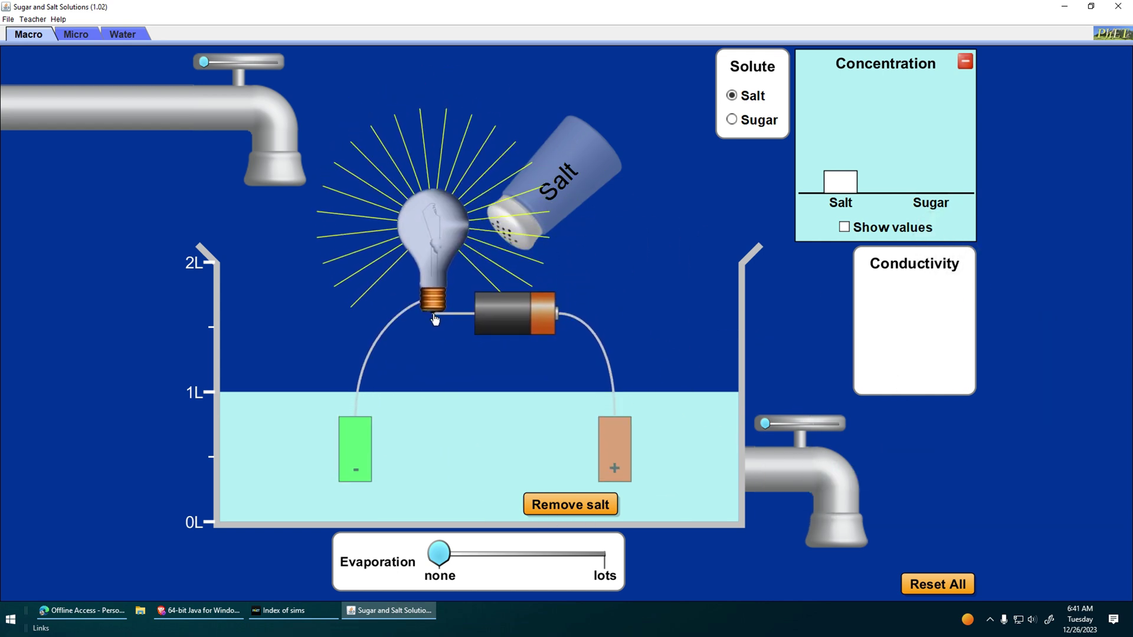
drag(442, 281, 394, 281)
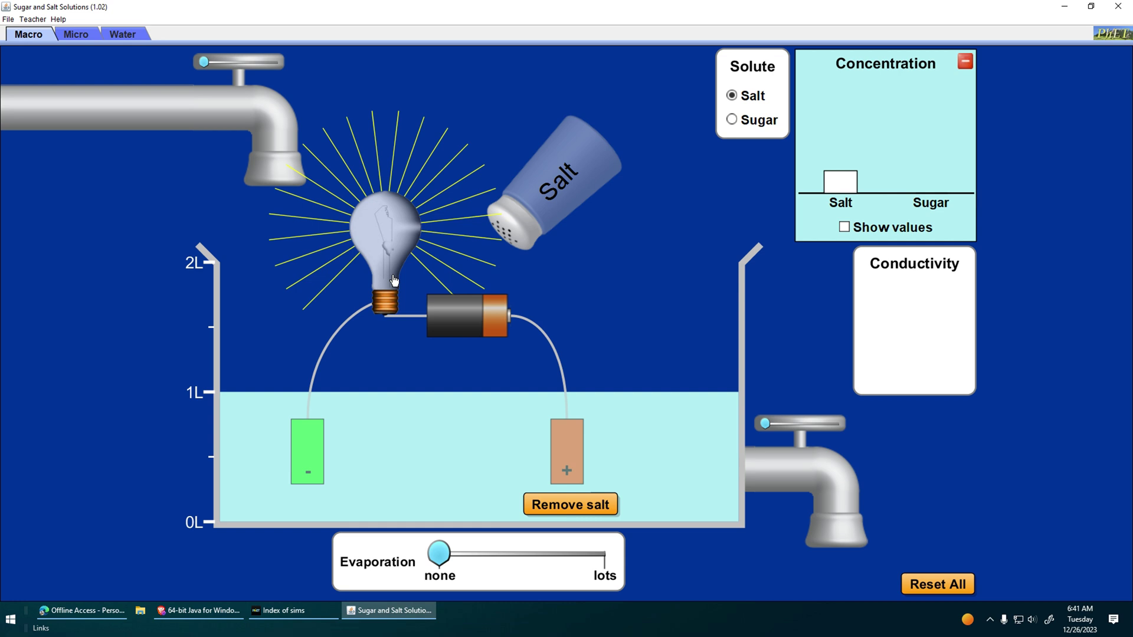
drag(395, 280, 611, 283)
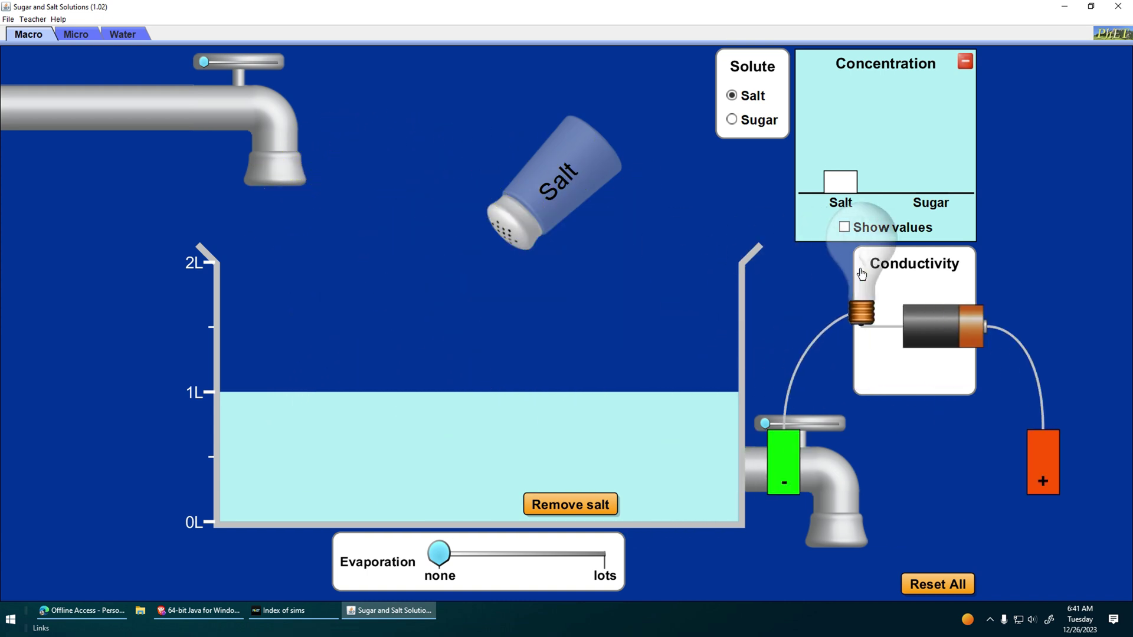
Test conductivity with sugar as the solute added to the beaker, and remove the salt from the solution
click(732, 119)
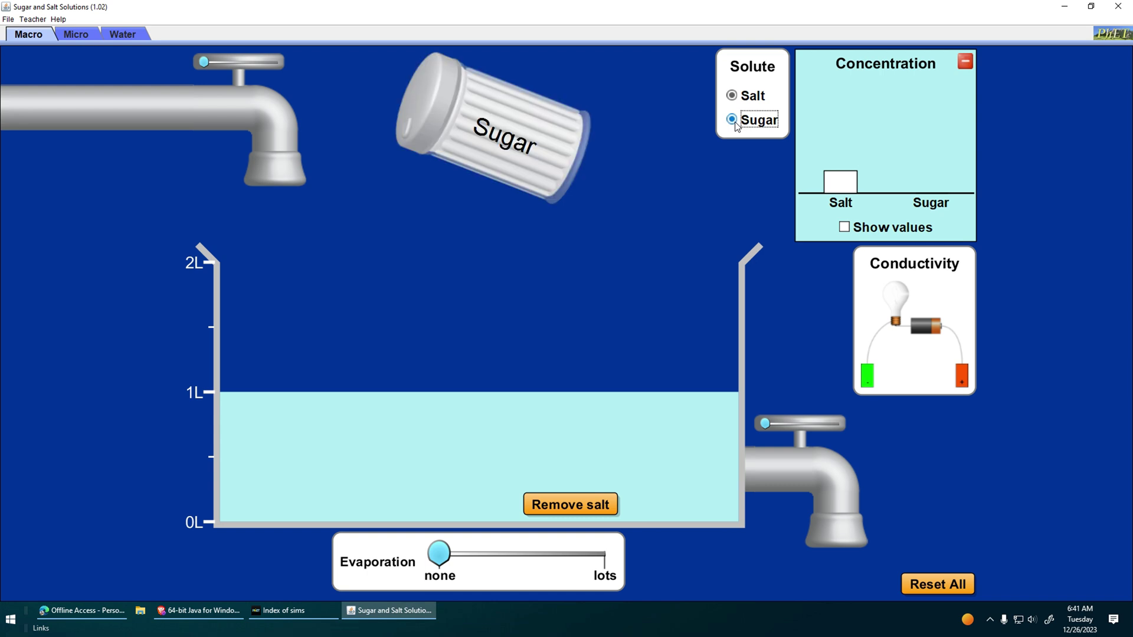
drag(479, 185, 526, 536)
drag(894, 354, 871, 291)
click(605, 503)
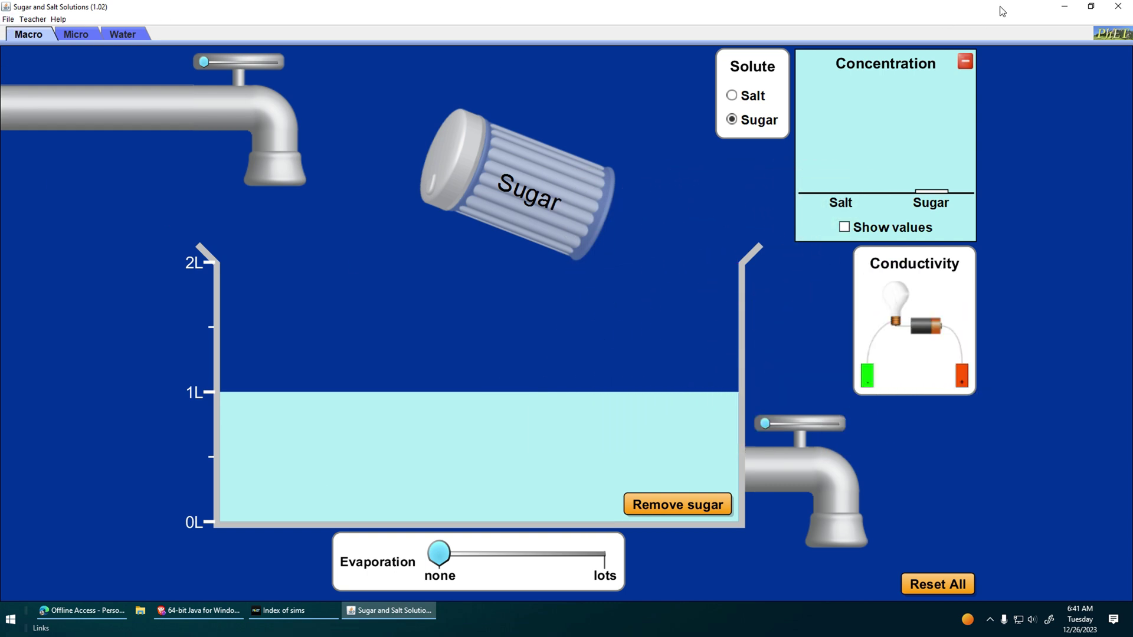
Switch the simulation to a white background
click(32, 19)
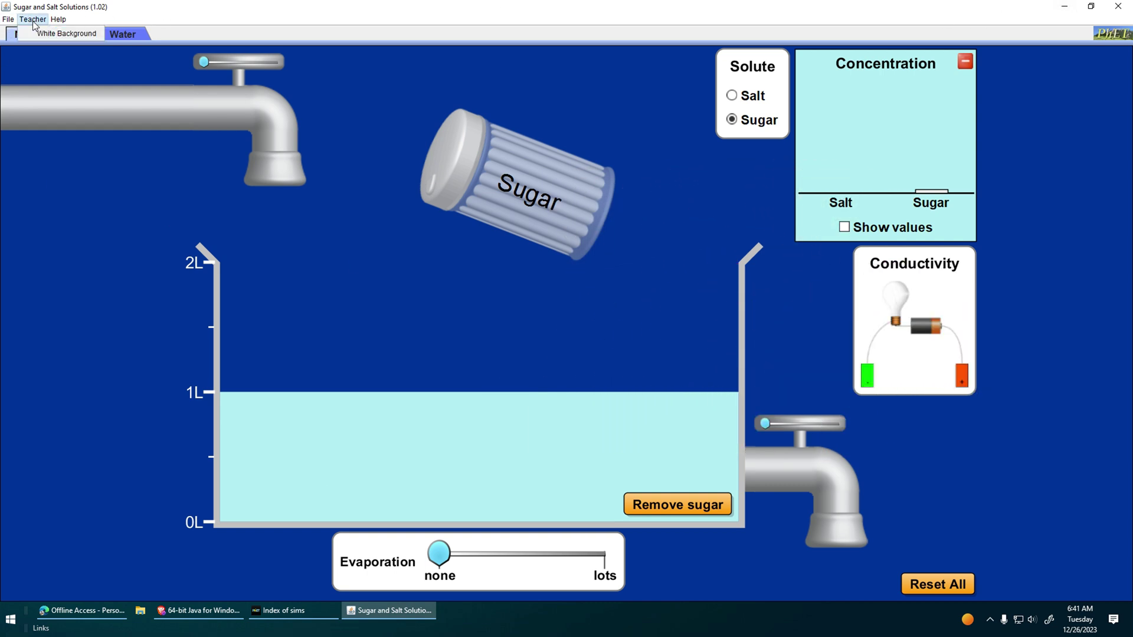
click(48, 36)
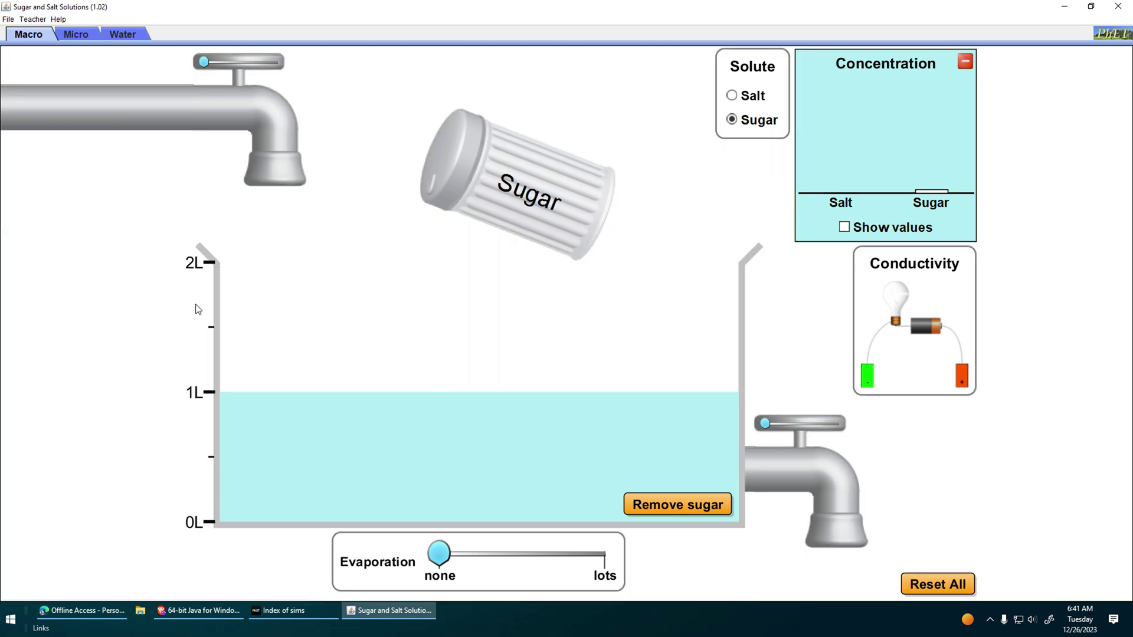
Turn off the simulation's white background
drag(872, 304, 807, 273)
click(33, 19)
click(33, 19)
click(33, 19)
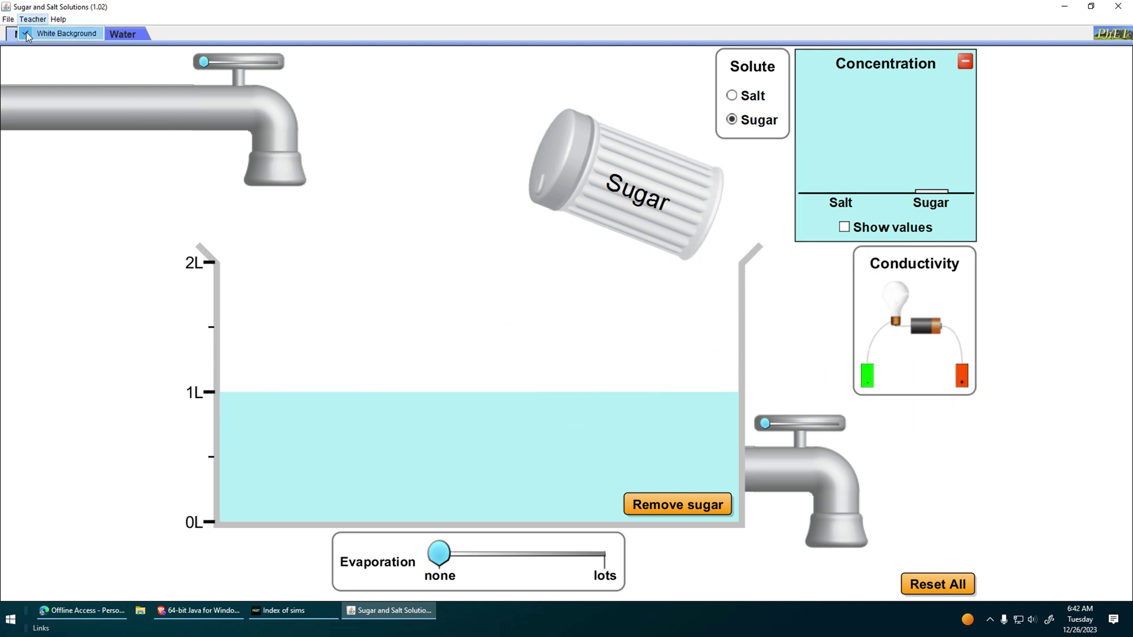
click(27, 36)
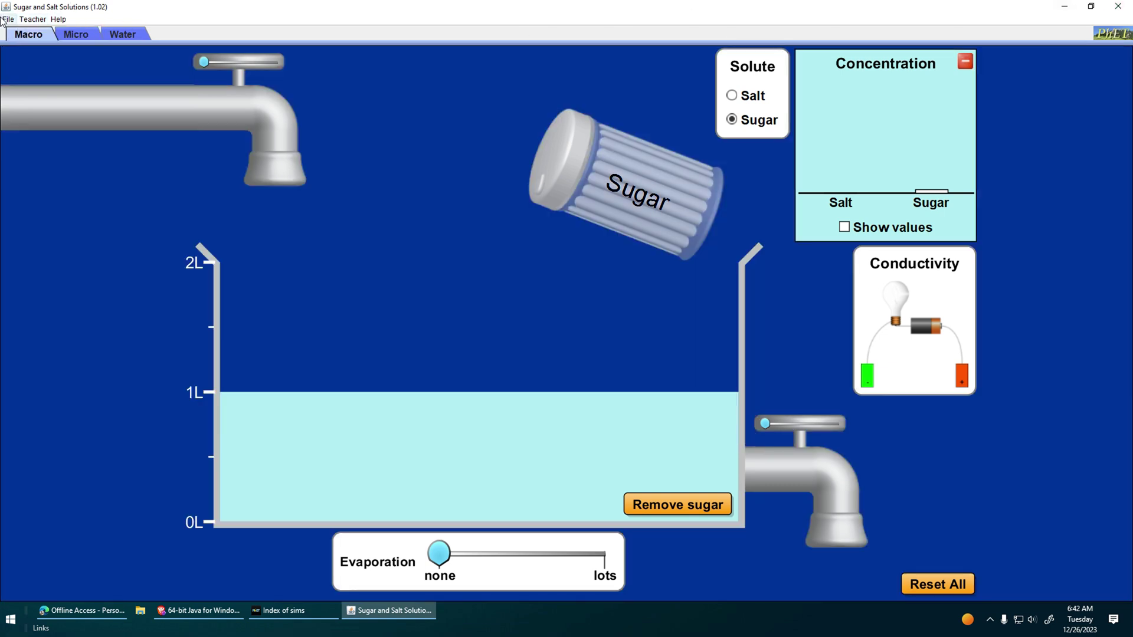
Look over the simulation's help options and its update preferences, leaving the settings as they are
click(7, 19)
click(58, 19)
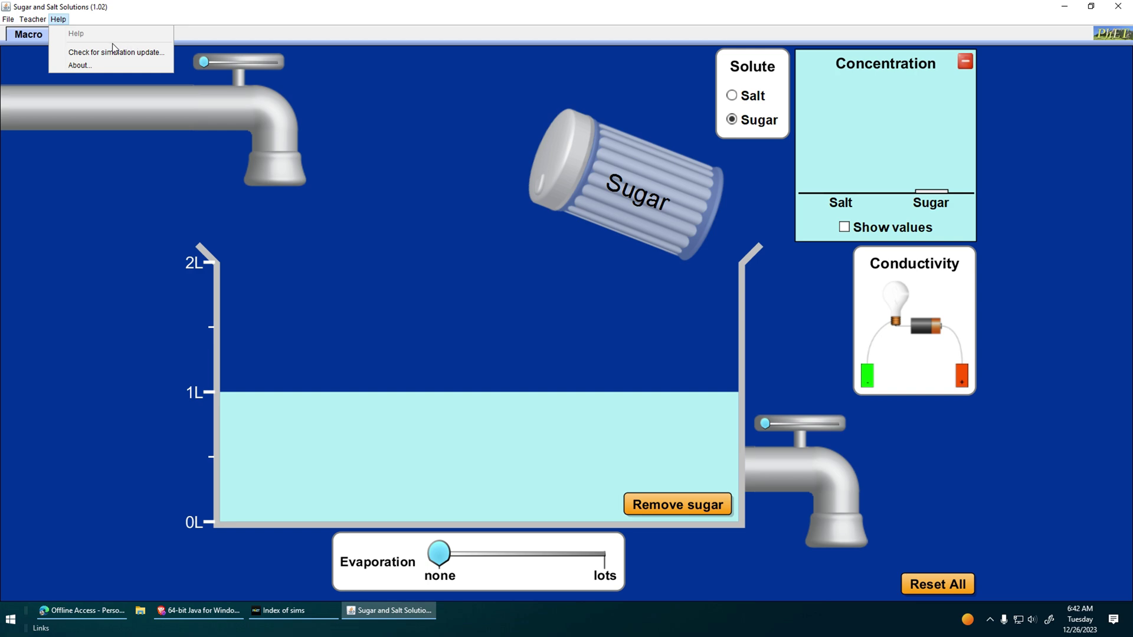
click(8, 18)
click(7, 33)
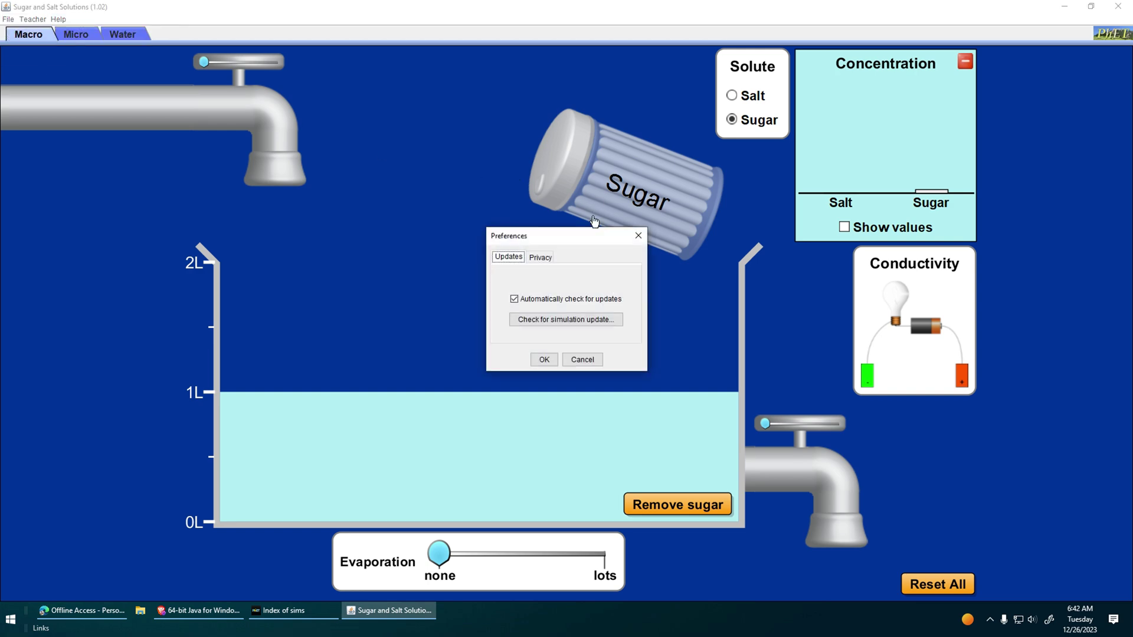
click(637, 235)
Close Sugar and Salt Solutions, run the Radioactive Dating Game simulation for a quick look, and close it
click(1118, 6)
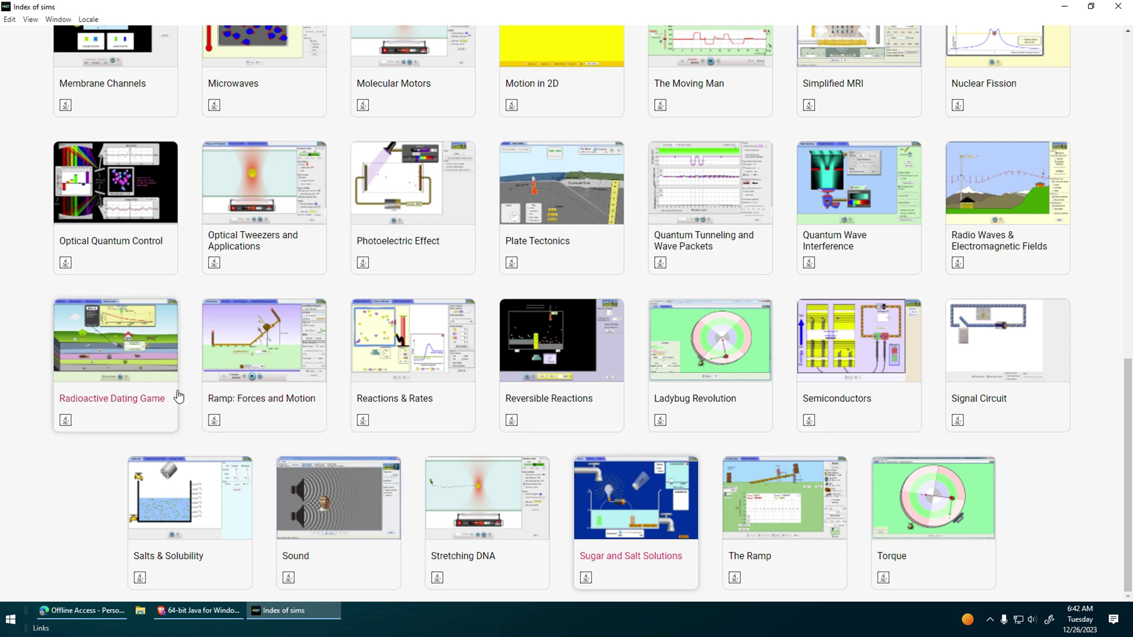
click(131, 359)
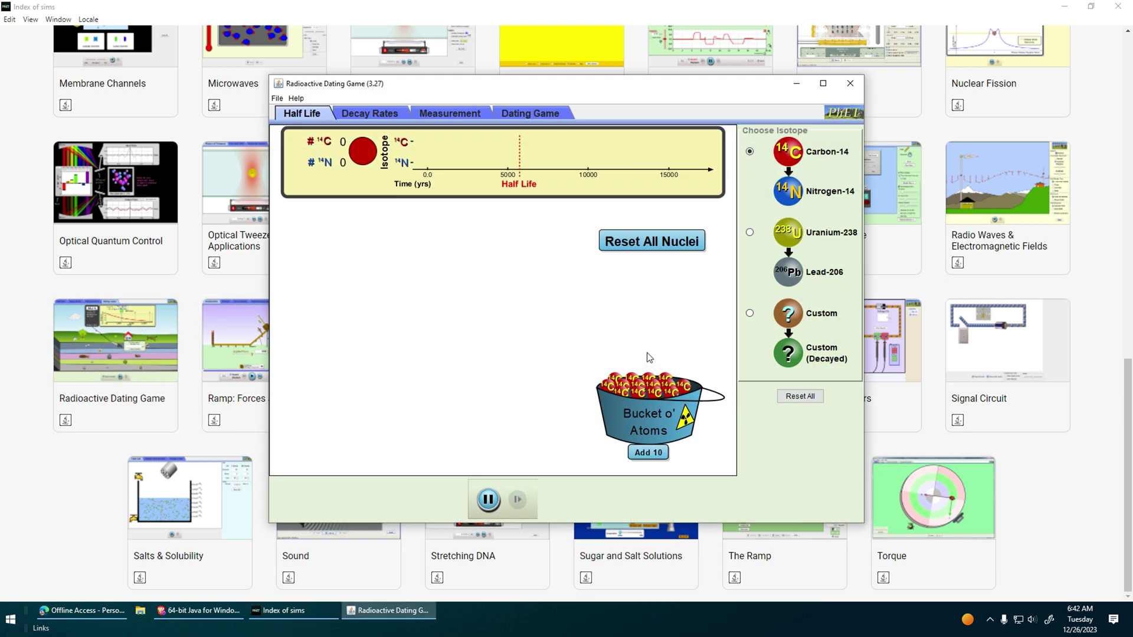
click(850, 84)
Show all simulations, HTML5 and Java together, in the index and browse through the list
scroll(148, 84, up, 15)
scroll(147, 85, up, 1)
click(57, 19)
click(30, 20)
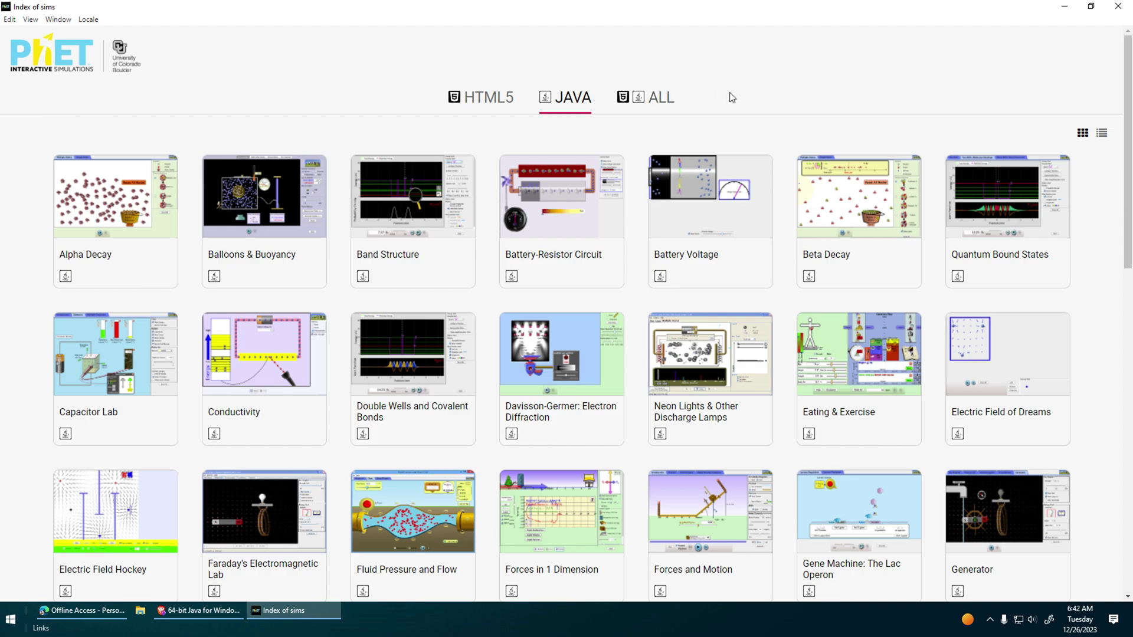
click(665, 98)
scroll(642, 186, down, 10)
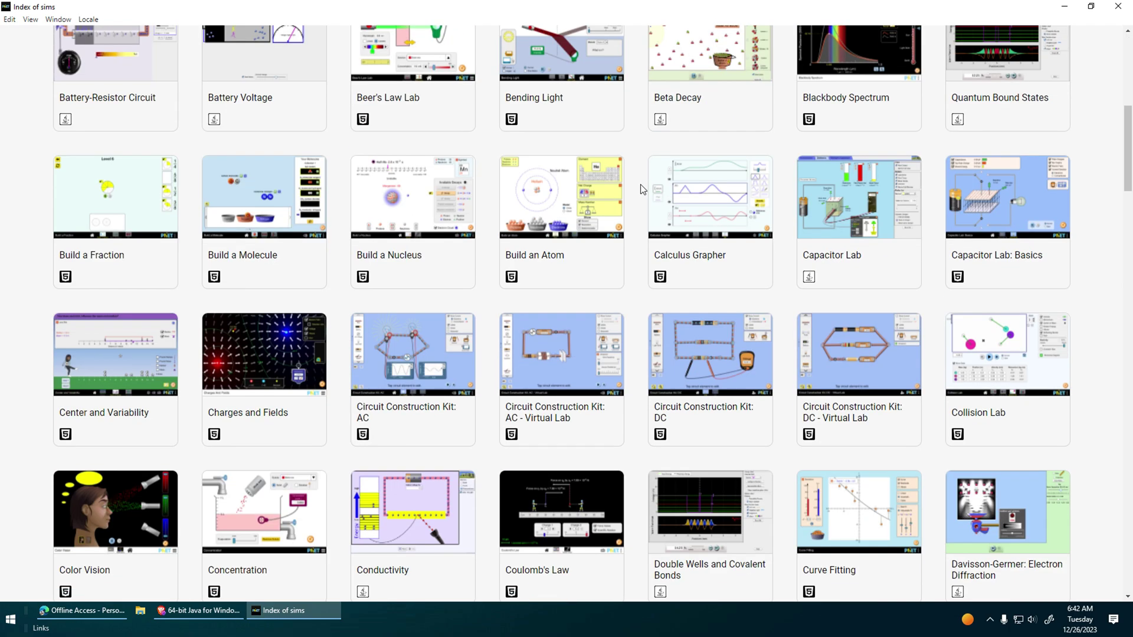
scroll(640, 184, down, 15)
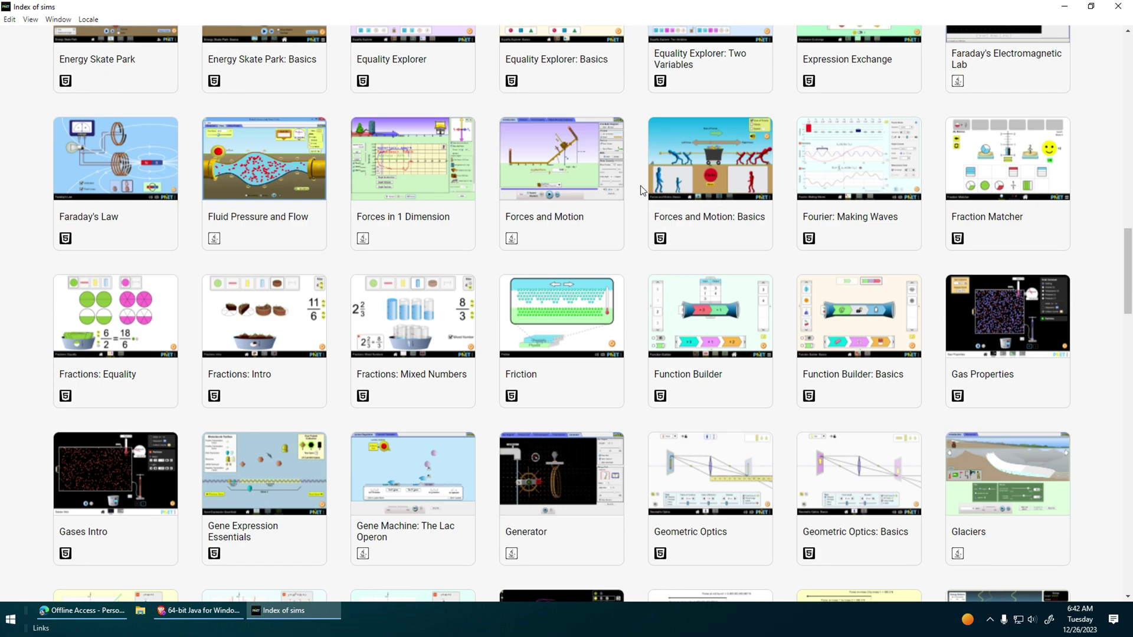